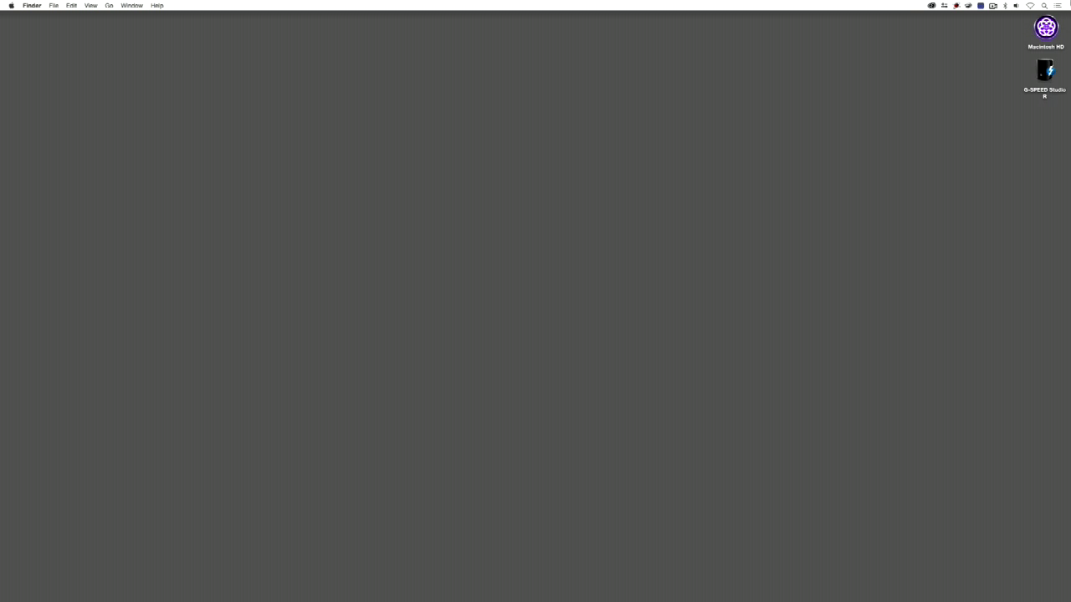
Switch from Finder to Avid Media Composer, where the BMX clip sequence is loaded
{"action": "key", "text": "super+Tab"}
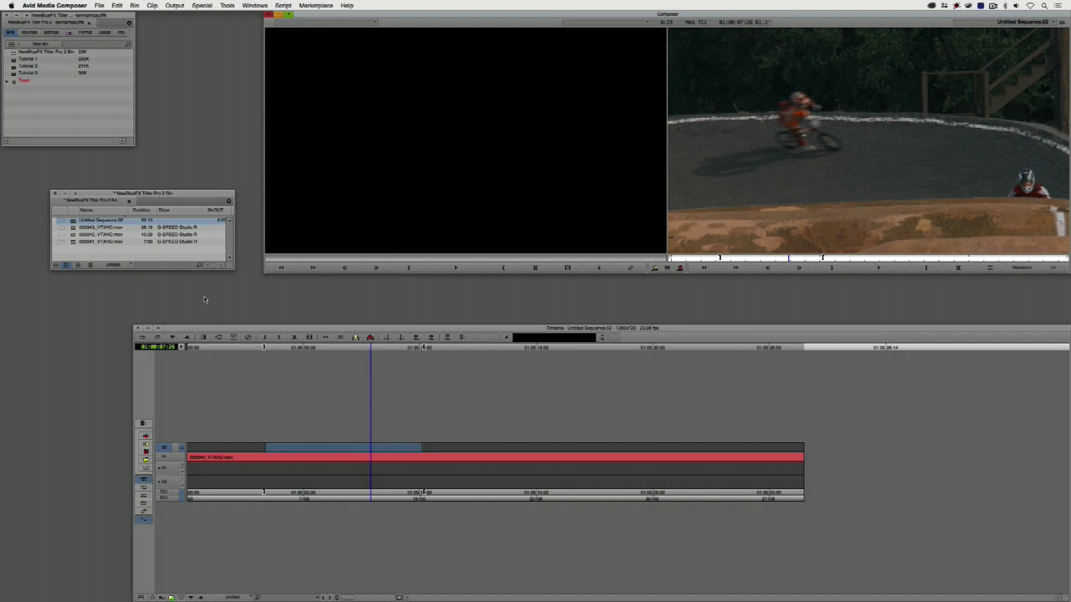
Drag the Titler Pro 2.5 effect from the Effect Palette onto the V2 segment above the BMX clip
{"action": "key", "text": "super+8"}
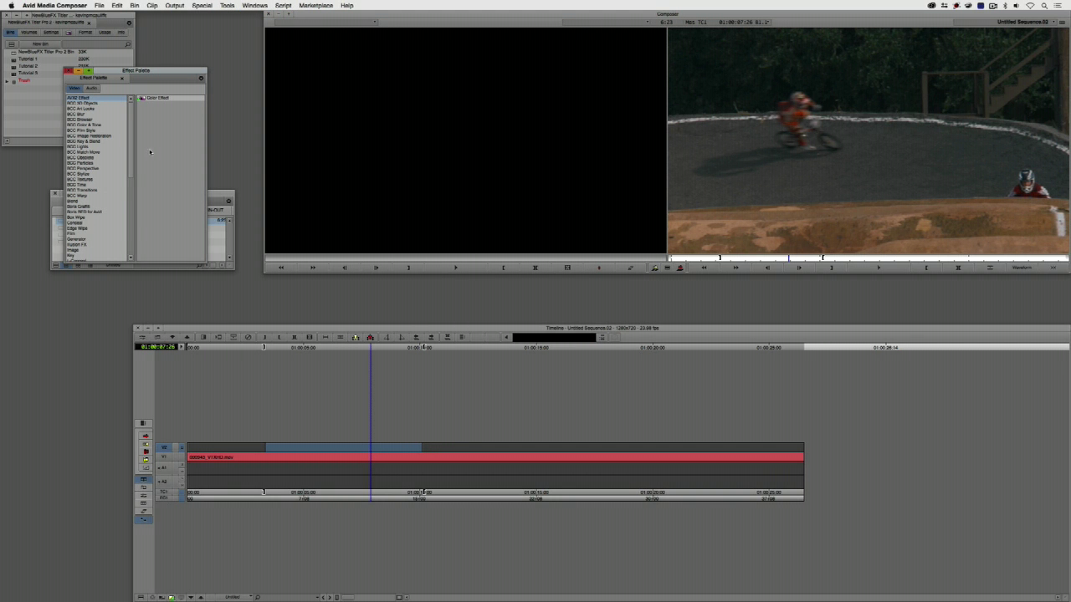
{"action": "left_click_drag", "start_coordinate": [132, 144], "coordinate": [132, 178]}
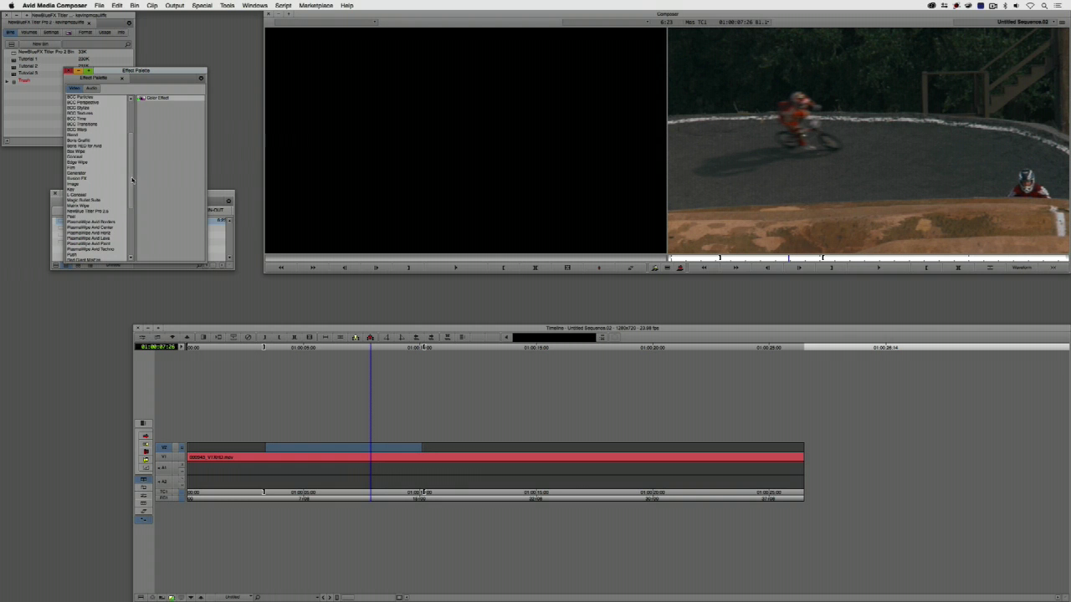
{"action": "left_click", "coordinate": [98, 212]}
{"action": "left_click", "coordinate": [147, 98]}
{"action": "left_click_drag", "start_coordinate": [170, 97], "coordinate": [345, 448]}
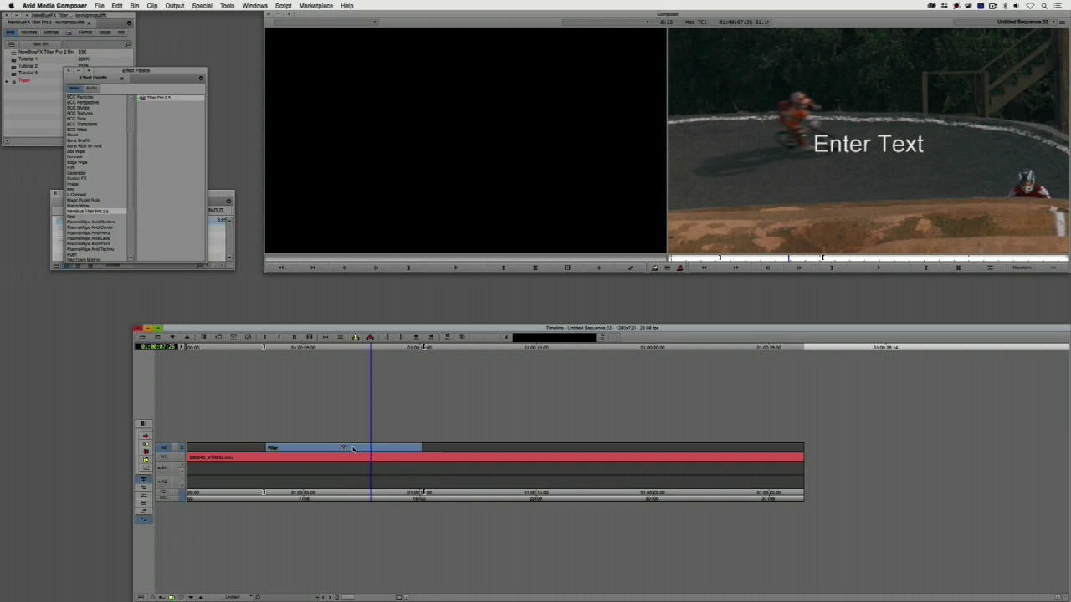
{"action": "right_click", "coordinate": [352, 449]}
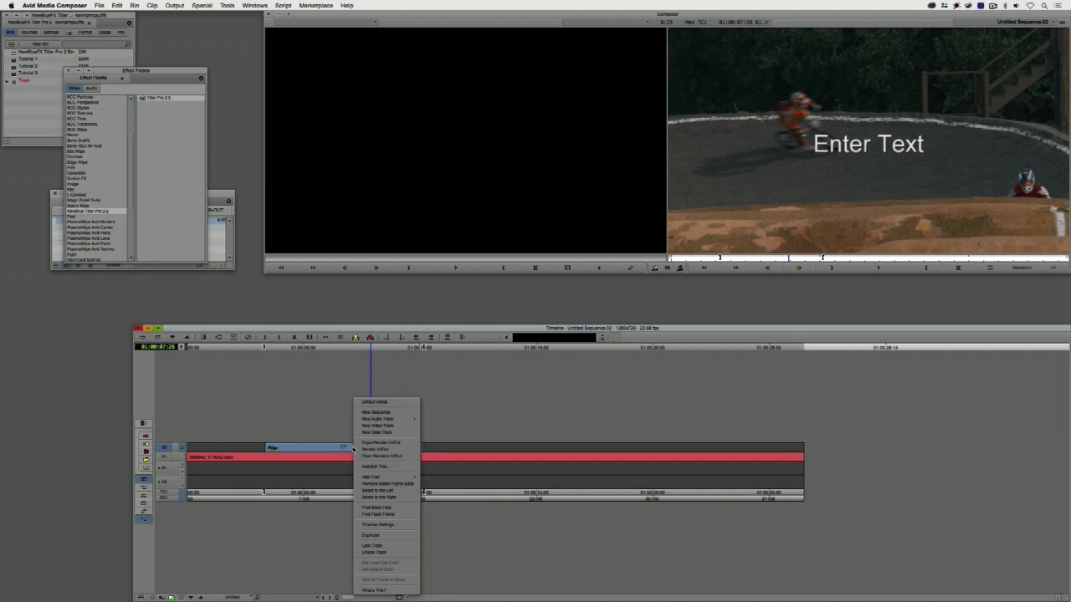
{"action": "left_click", "coordinate": [391, 466]}
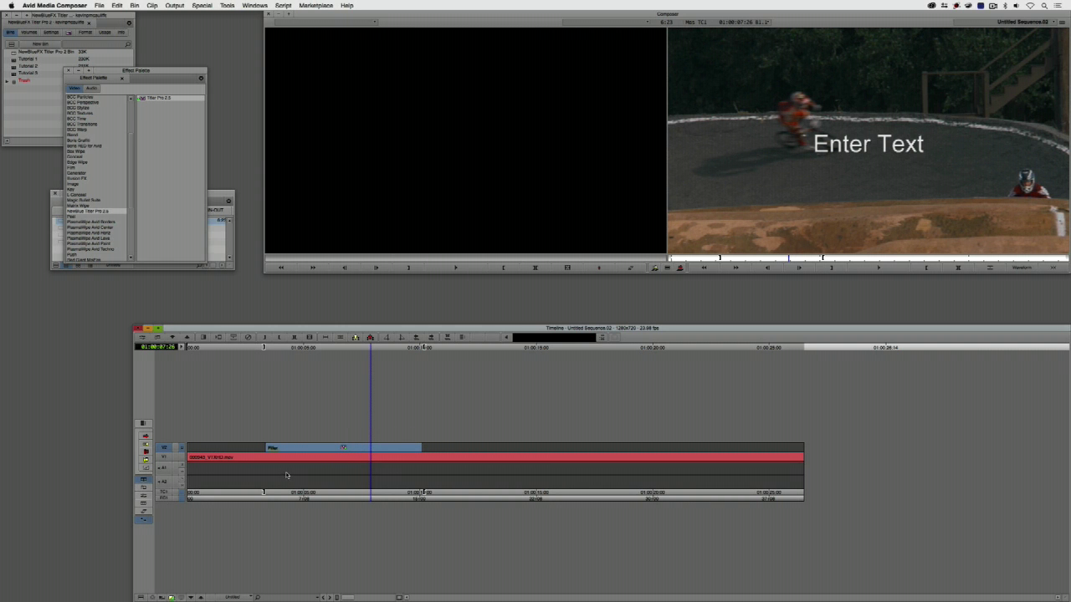
{"action": "right_click", "coordinate": [436, 449]}
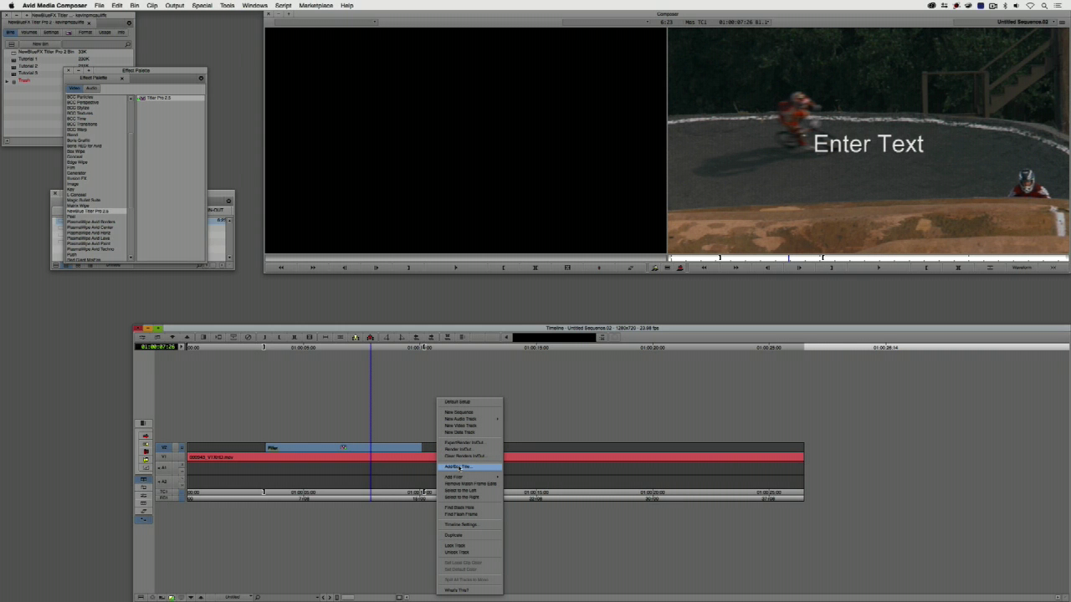
{"action": "left_click", "coordinate": [459, 467]}
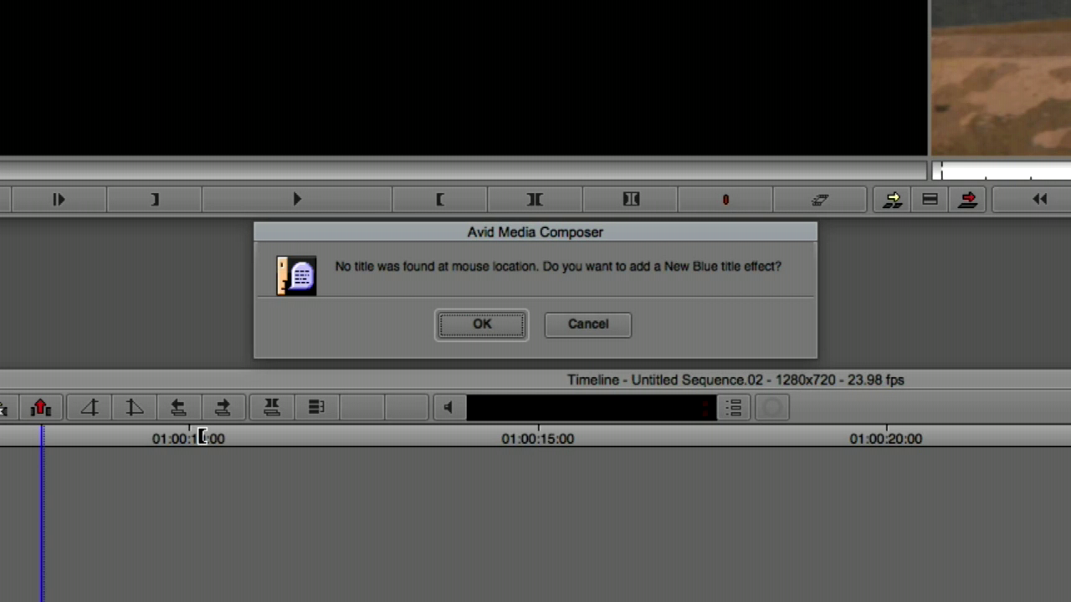
{"action": "left_click", "coordinate": [588, 326]}
{"action": "left_click", "coordinate": [515, 305]}
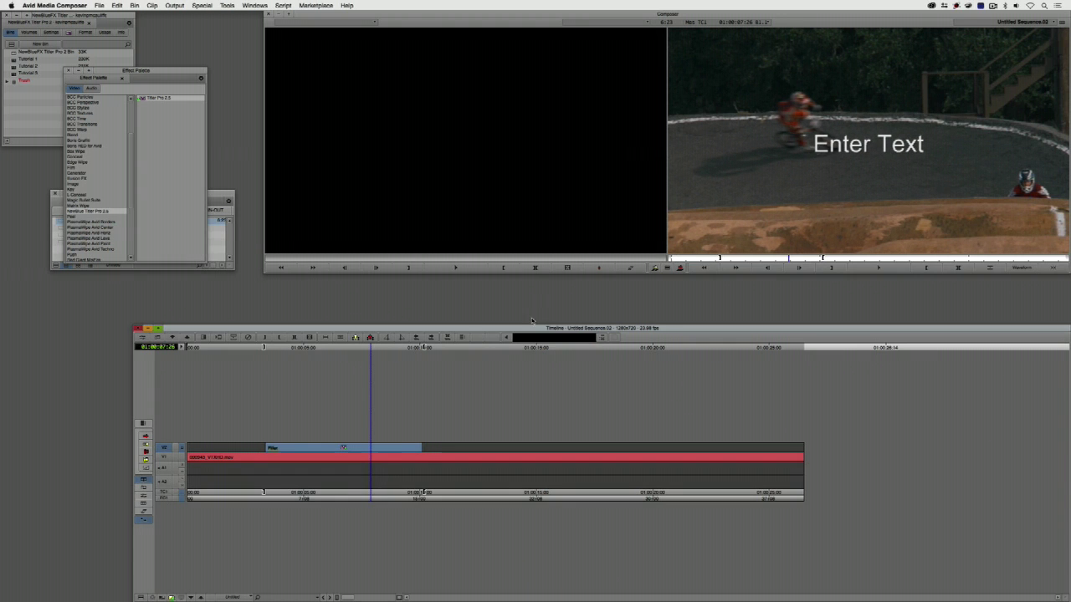
{"action": "right_click", "coordinate": [381, 452]}
Open the V2 title as Title 17 in Titler Pro's full Title Designer workspace
{"action": "left_click", "coordinate": [382, 469]}
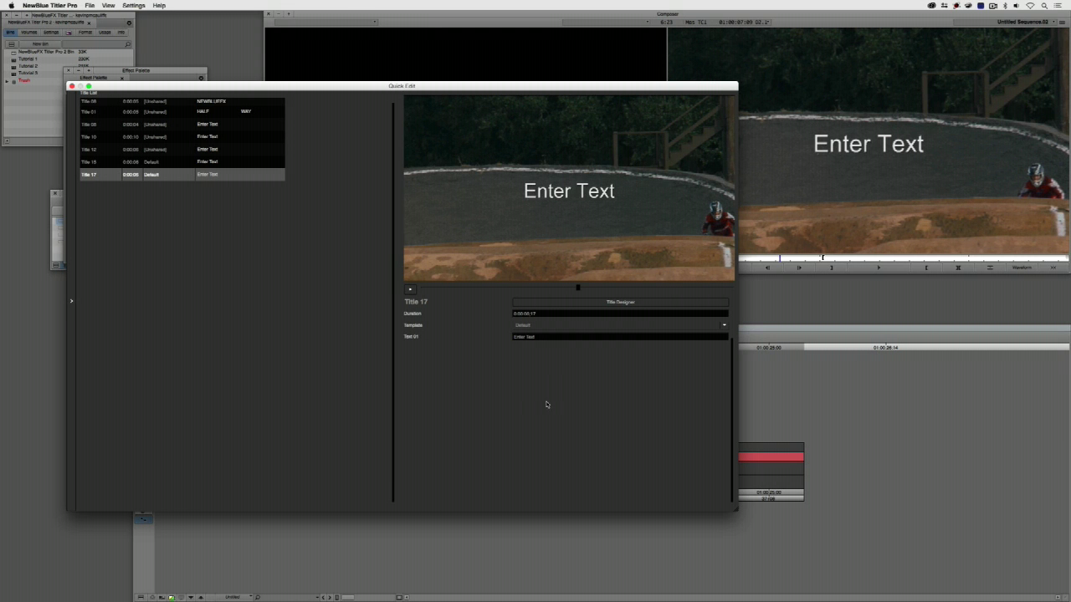
{"action": "left_click", "coordinate": [572, 304]}
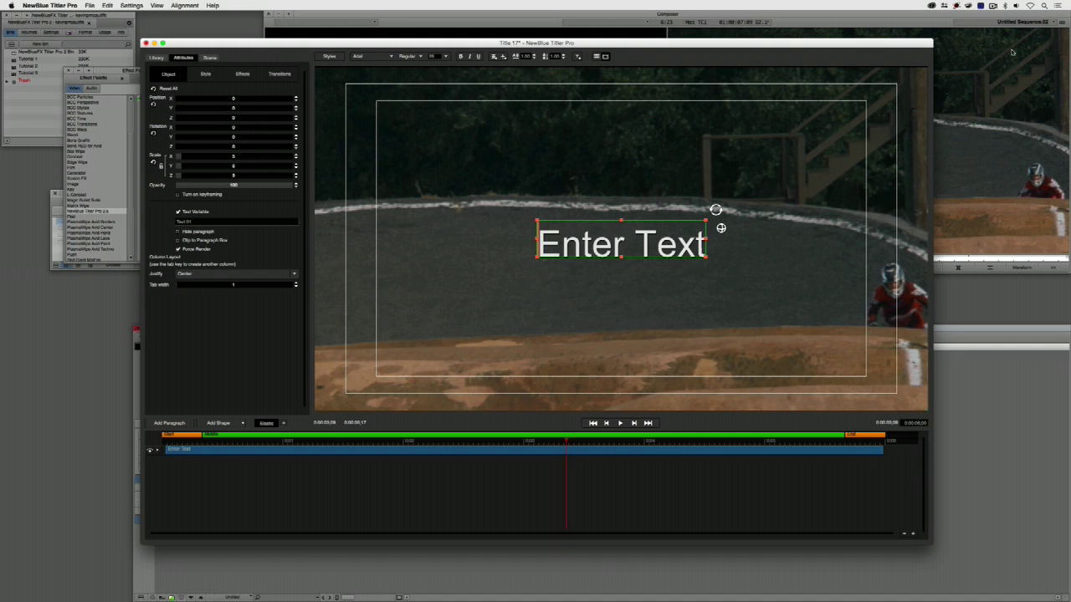
Disable Elastic timing, zoom the title timeline out, and preview the single Enter Text bar
{"action": "left_click", "coordinate": [267, 424]}
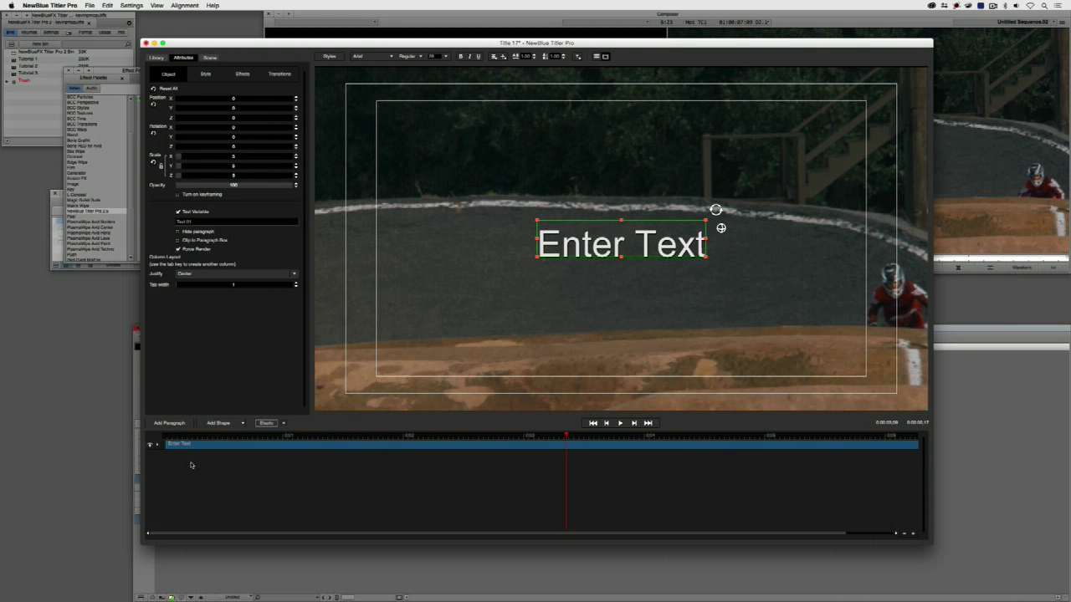
{"action": "left_click_drag", "start_coordinate": [322, 435], "coordinate": [920, 427]}
{"action": "key", "text": "space"}
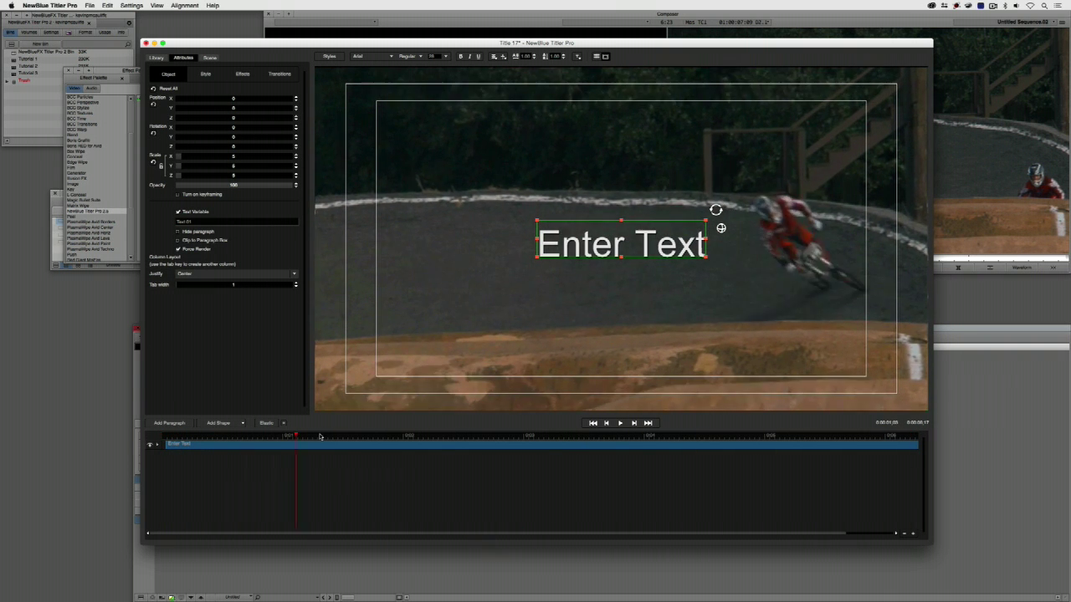
{"action": "left_click", "coordinate": [906, 533]}
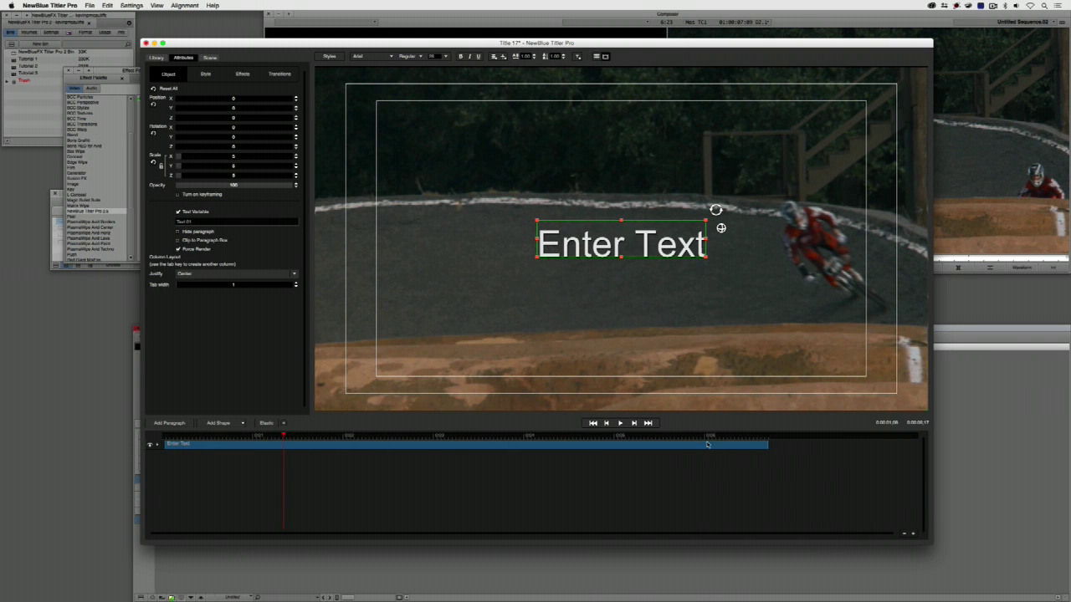
{"action": "left_click", "coordinate": [713, 436]}
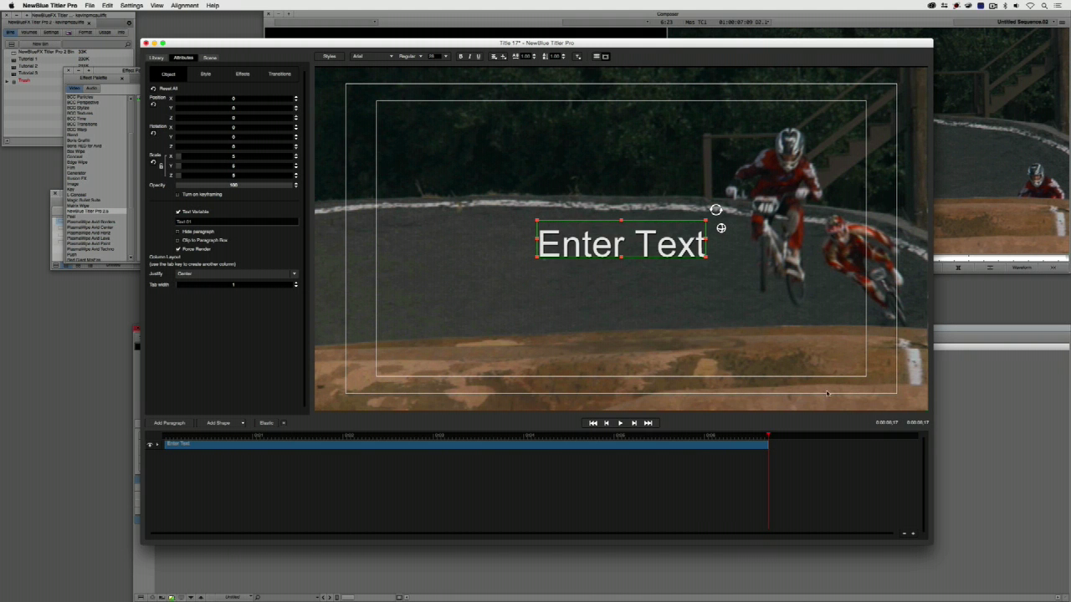
{"action": "left_click_drag", "start_coordinate": [167, 440], "coordinate": [747, 422]}
{"action": "left_click", "coordinate": [620, 423]}
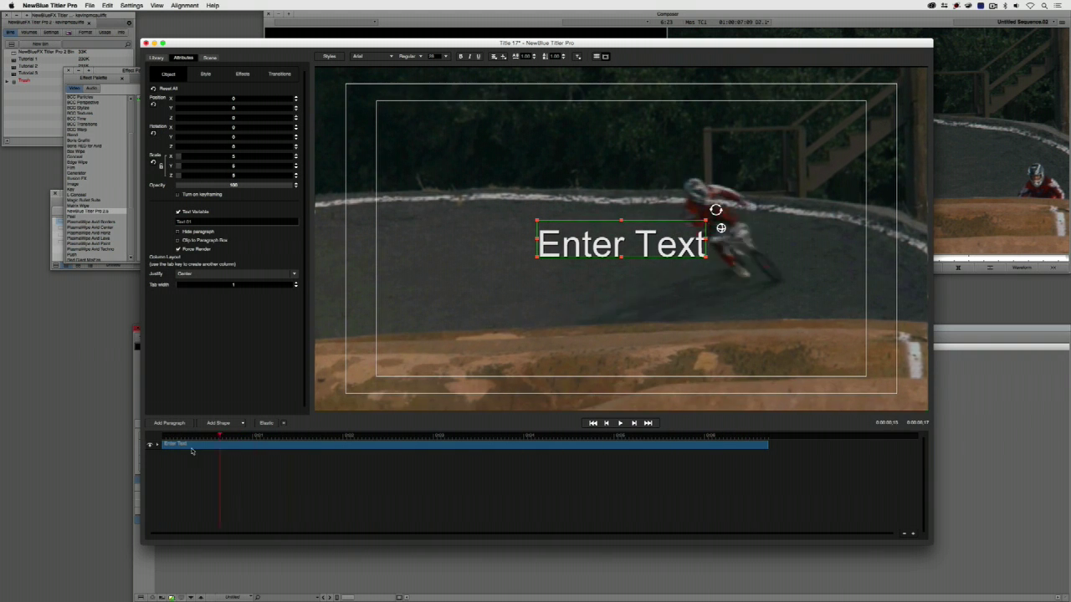
{"action": "left_click", "coordinate": [156, 445]}
{"action": "left_click", "coordinate": [172, 453]}
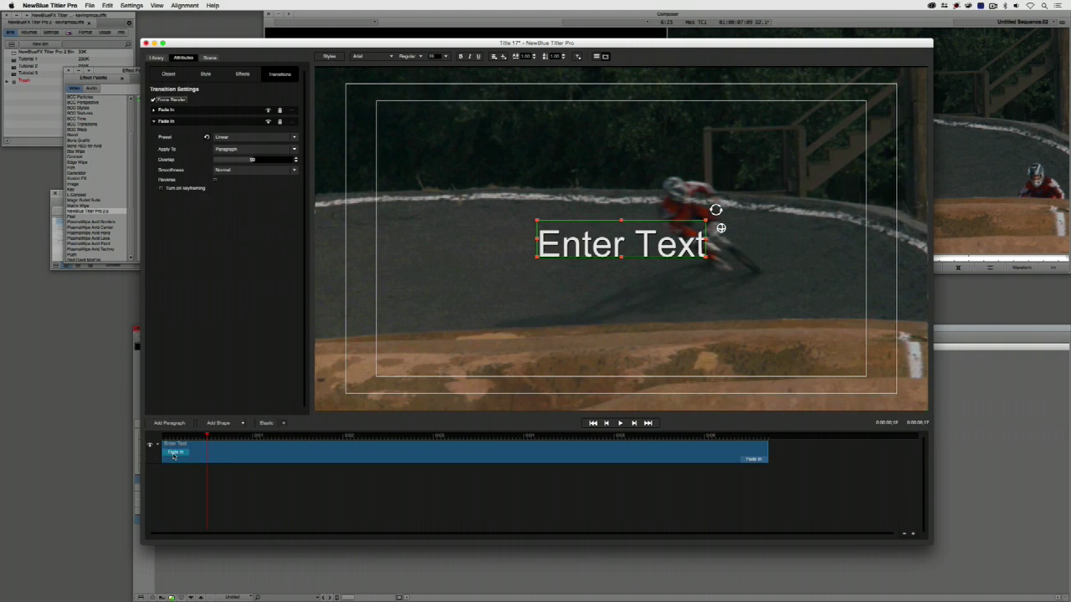
{"action": "left_click", "coordinate": [194, 473]}
{"action": "left_click", "coordinate": [186, 455]}
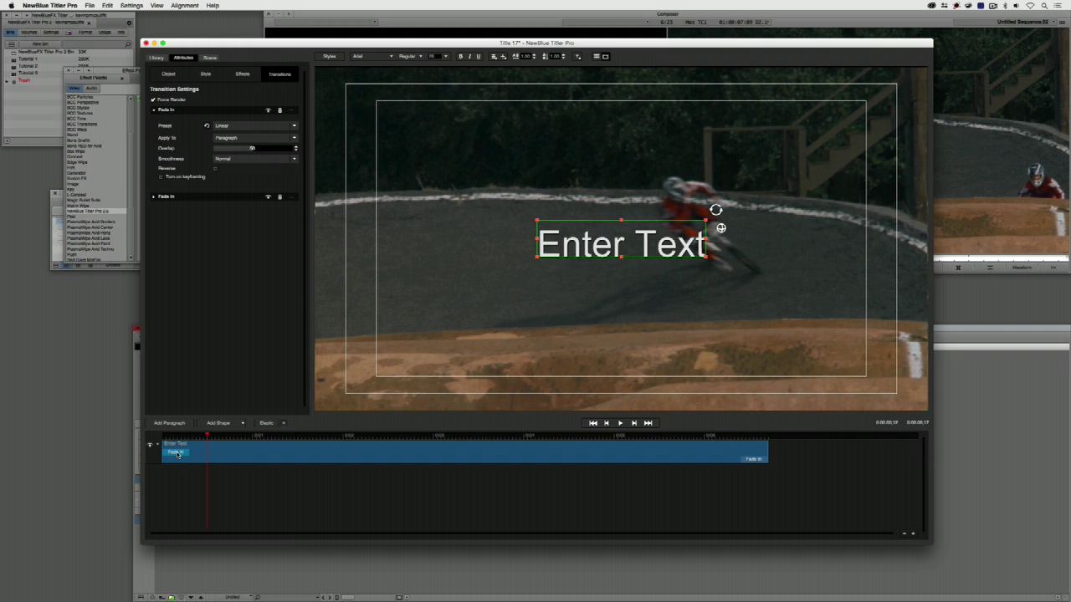
{"action": "left_click", "coordinate": [301, 459]}
{"action": "left_click", "coordinate": [748, 453]}
{"action": "left_click", "coordinate": [748, 452]}
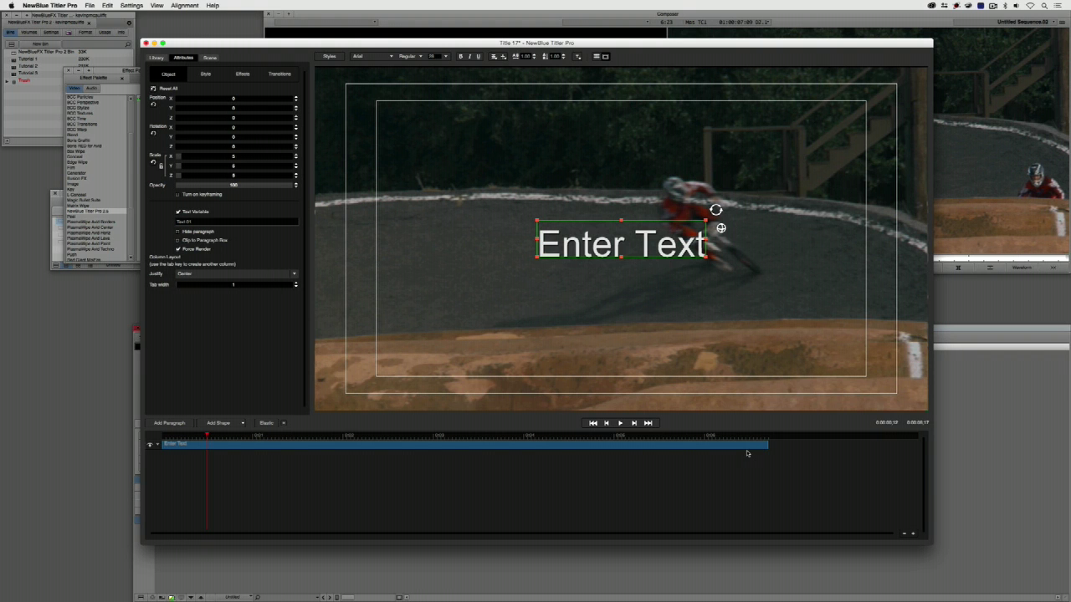
Show the Library's text Styles and expand Transitions, then switch to the Titler Pro Extras page in Chrome
{"action": "left_click", "coordinate": [161, 57]}
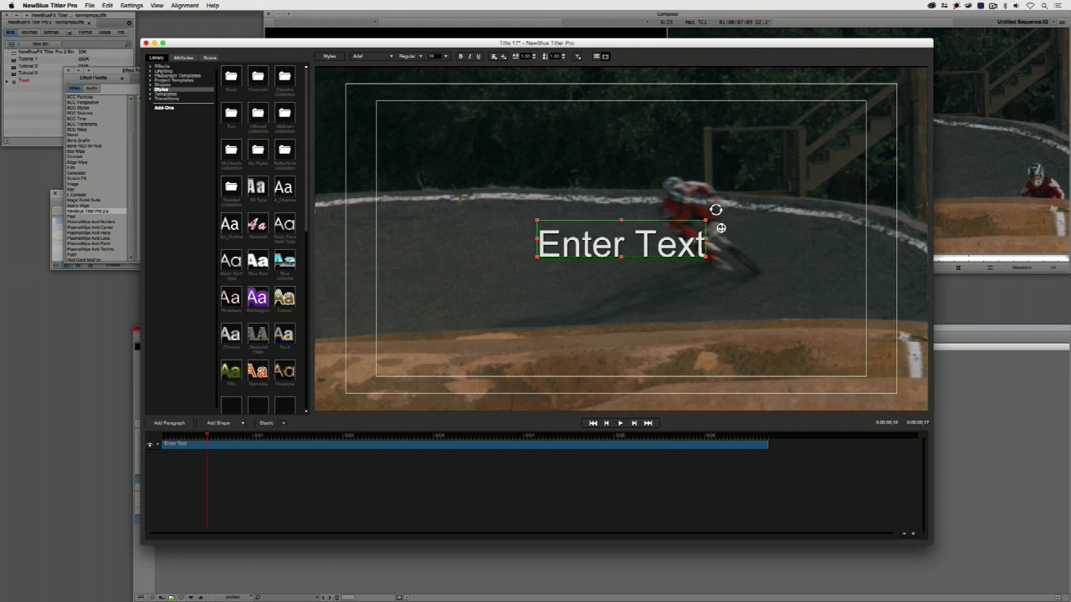
{"action": "left_click", "coordinate": [162, 89]}
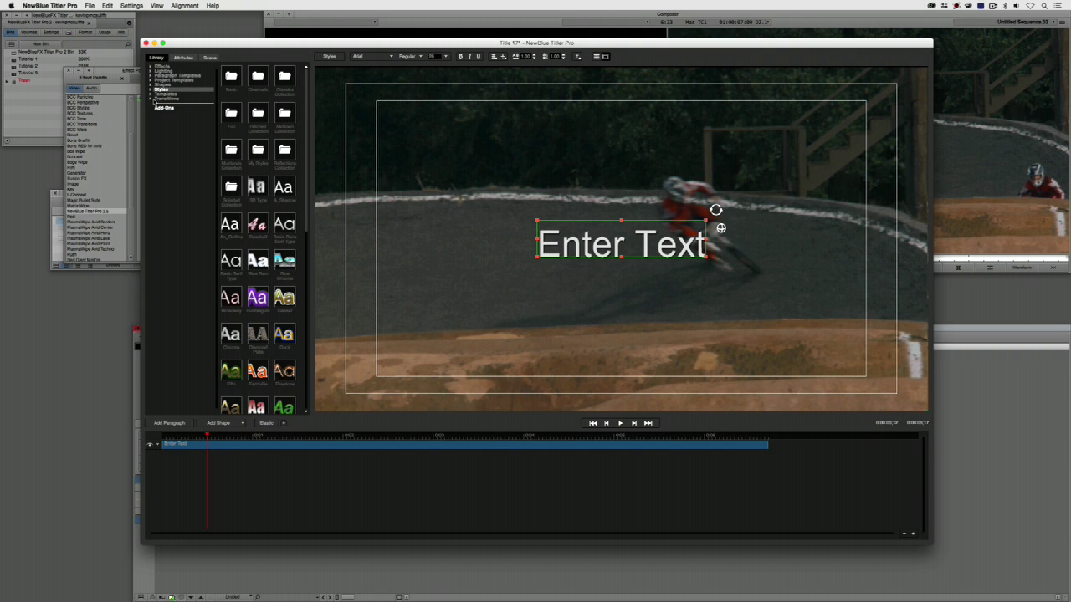
{"action": "left_click", "coordinate": [152, 99]}
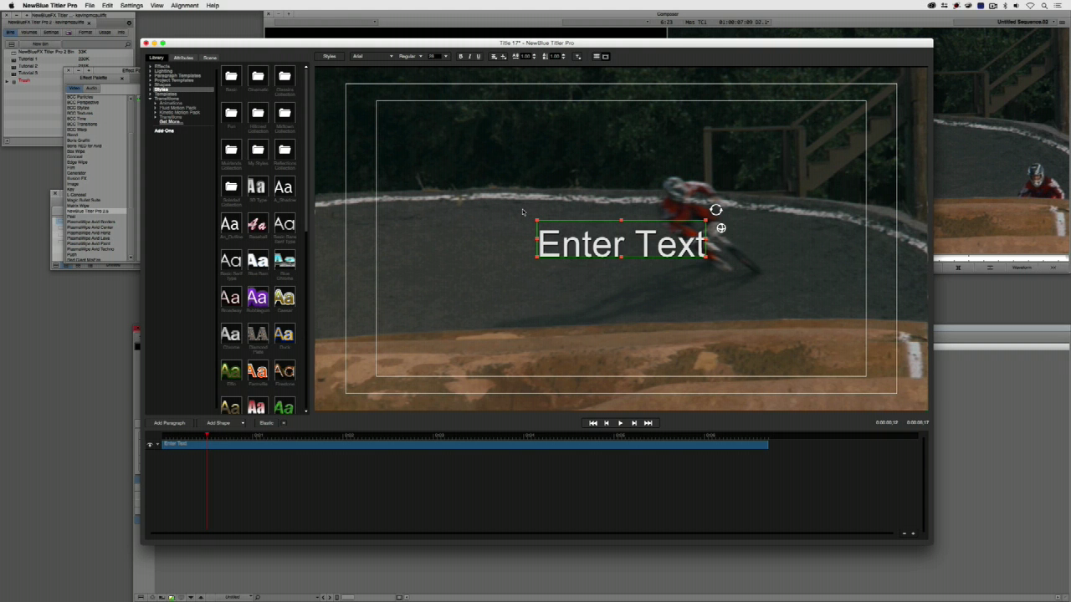
{"action": "key", "text": "super+Tab"}
{"action": "key", "text": "Tab"}
{"action": "key", "text": "Tab"}
{"action": "key", "text": "Tab"}
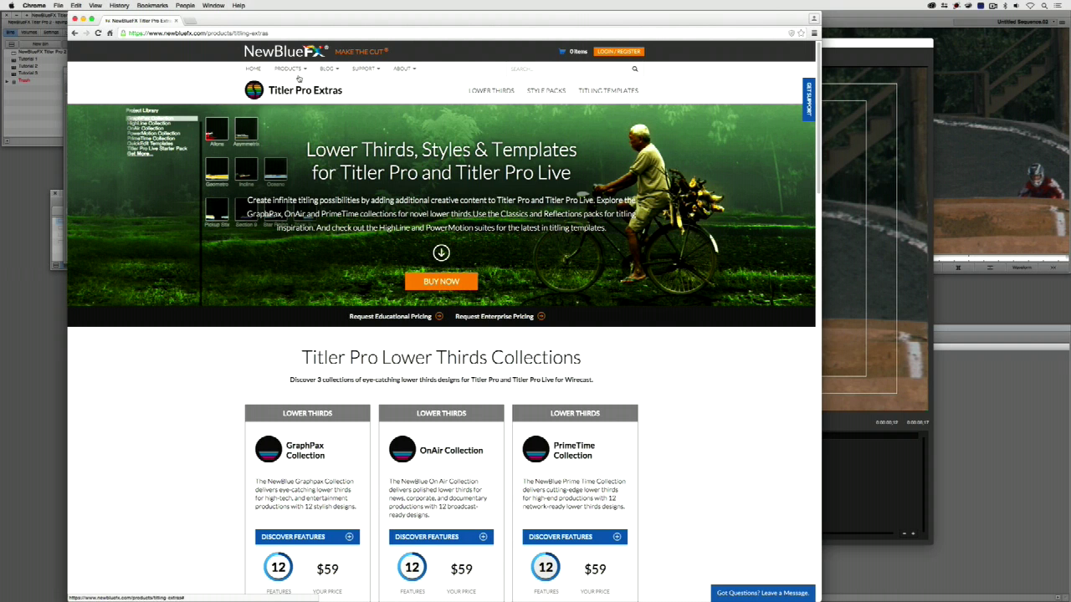
Scroll through the Titler Pro Extras page in Chrome, then return to the Titler Pro editor
{"action": "mouse_move", "coordinate": [297, 74]}
{"action": "mouse_move", "coordinate": [465, 85]}
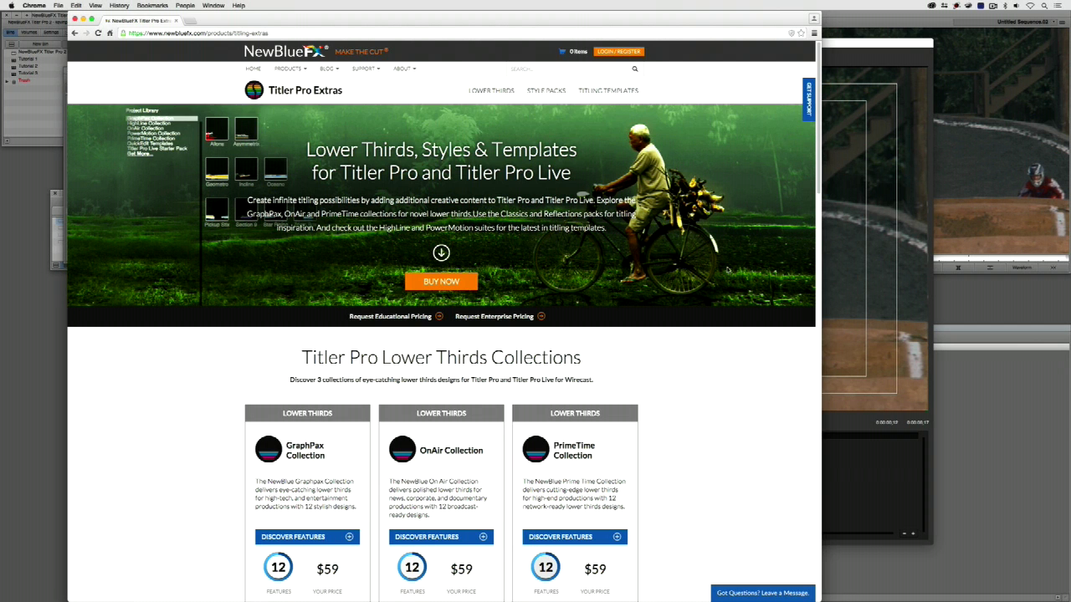
{"action": "scroll", "coordinate": [705, 271], "scroll_direction": "down", "scroll_amount": 5}
{"action": "scroll", "coordinate": [704, 271], "scroll_direction": "down", "scroll_amount": 13}
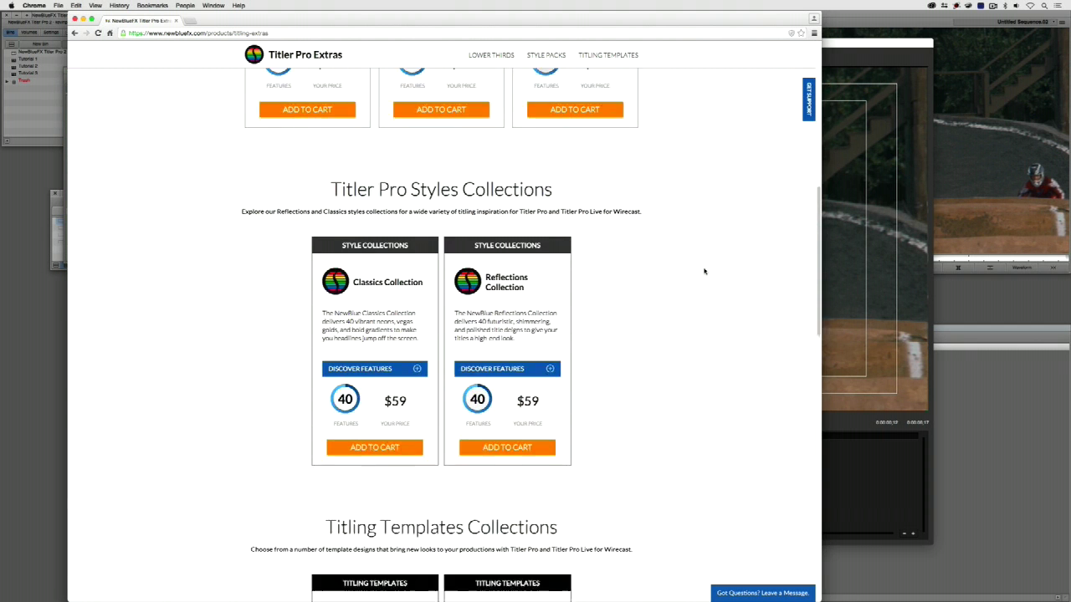
{"action": "scroll", "coordinate": [705, 271], "scroll_direction": "down", "scroll_amount": 5}
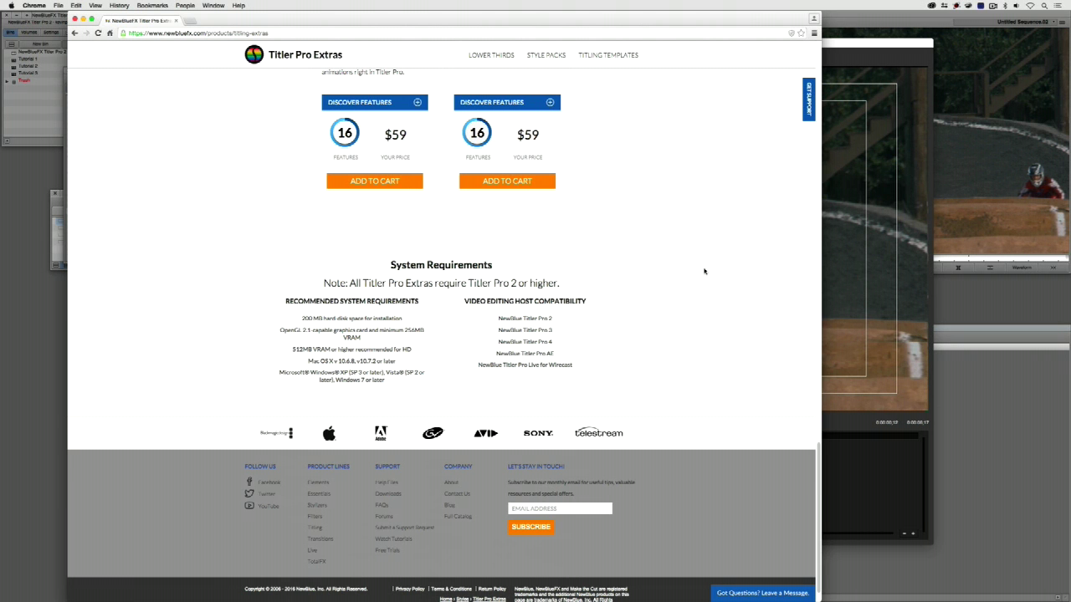
{"action": "key", "text": "super+Tab"}
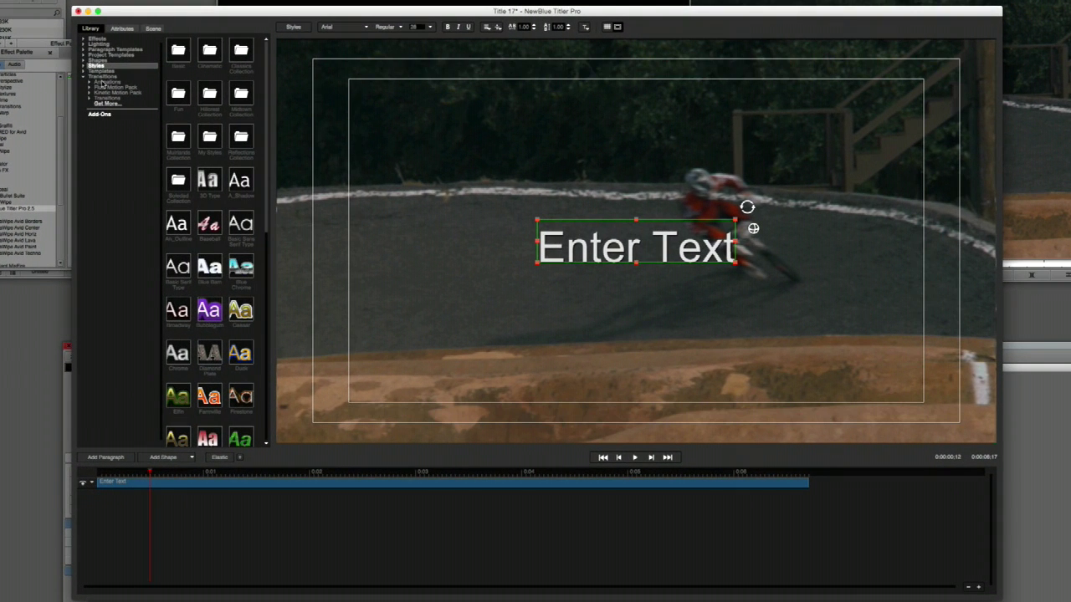
Expand Transitions > Animations in the library and open the Fly In preset folder
{"action": "left_click", "coordinate": [102, 82]}
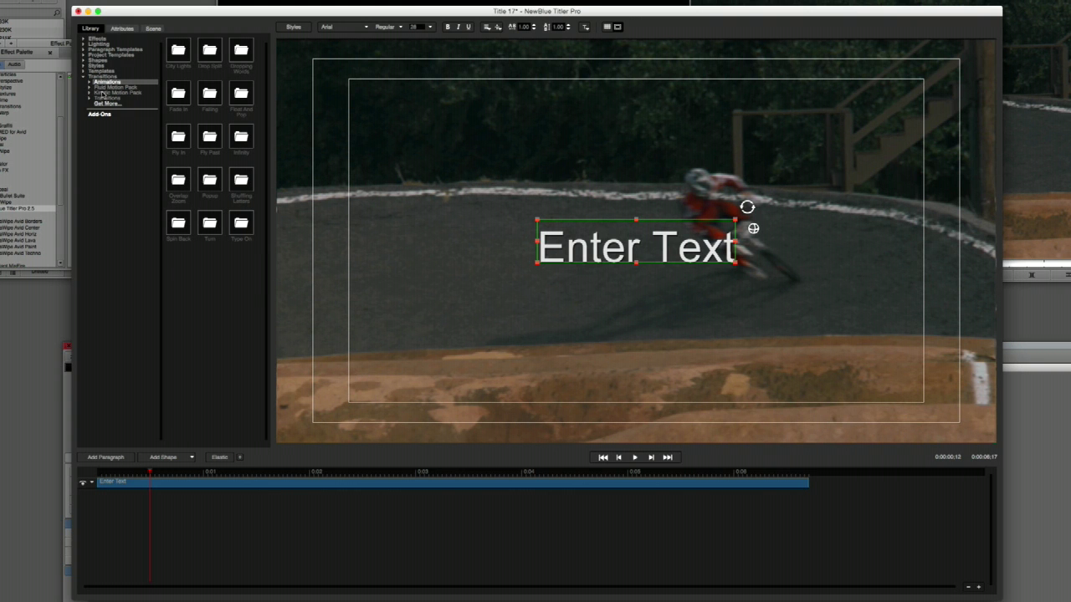
{"action": "double_click", "coordinate": [182, 133]}
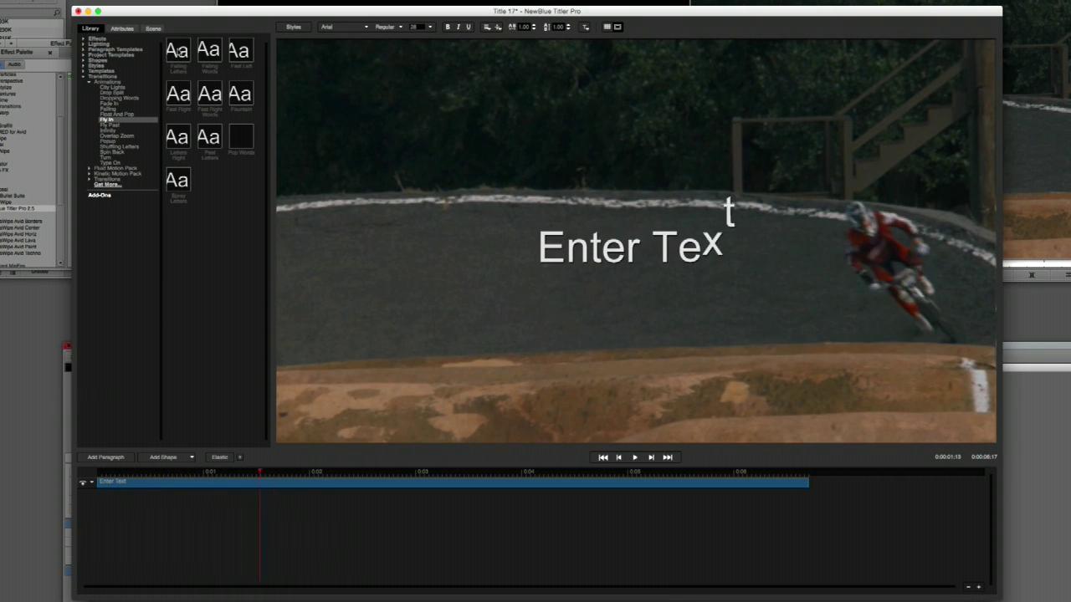
Apply the Falling Letters fly-in preset to Enter Text and preview it from the start
{"action": "double_click", "coordinate": [177, 52]}
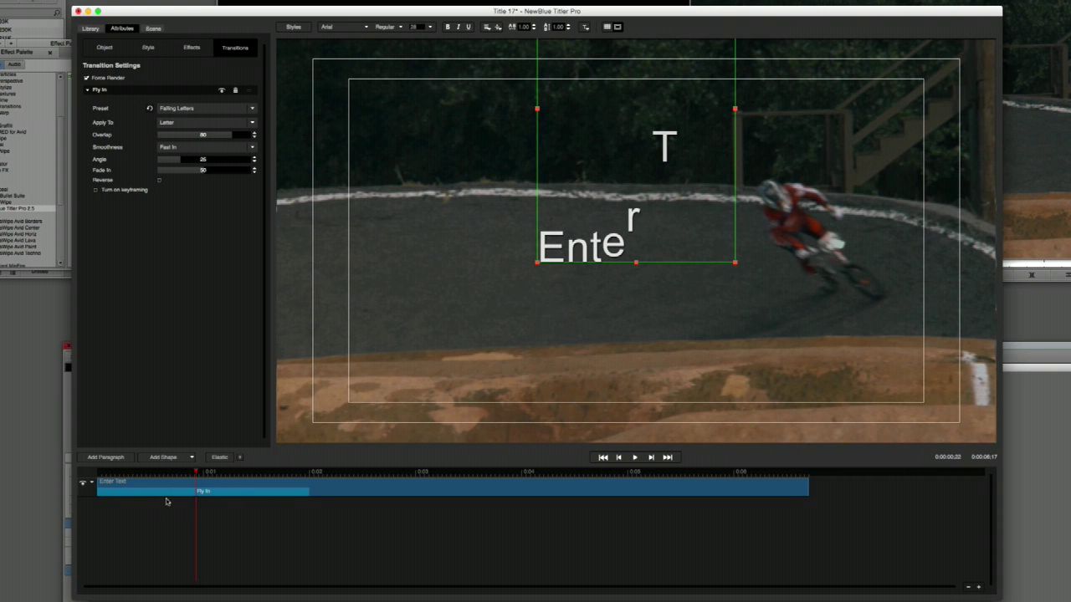
{"action": "left_click_drag", "start_coordinate": [172, 475], "coordinate": [66, 473]}
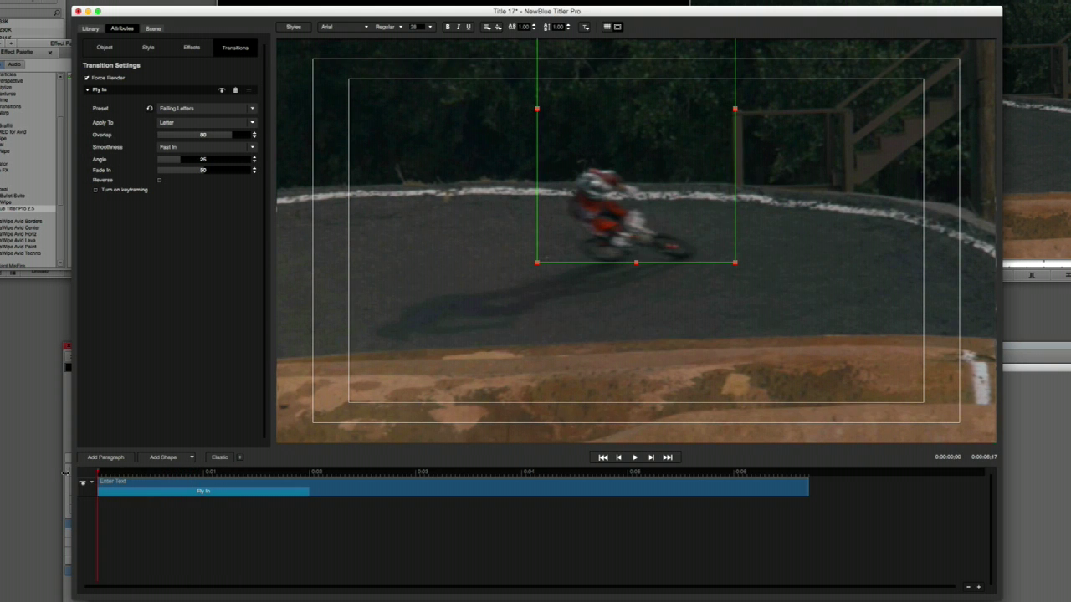
{"action": "key", "text": "space"}
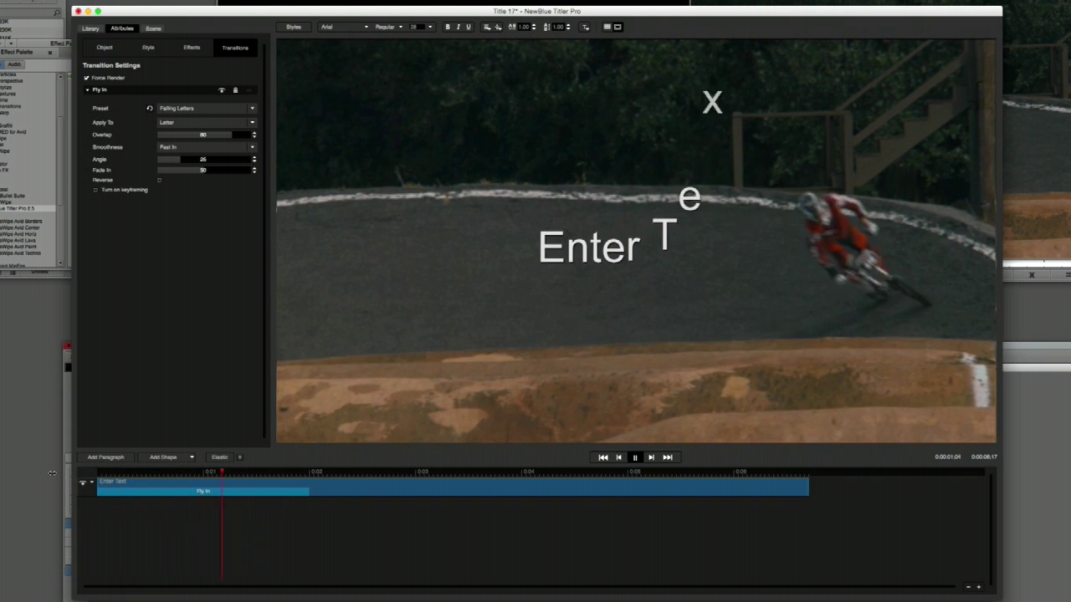
{"action": "key", "text": "space"}
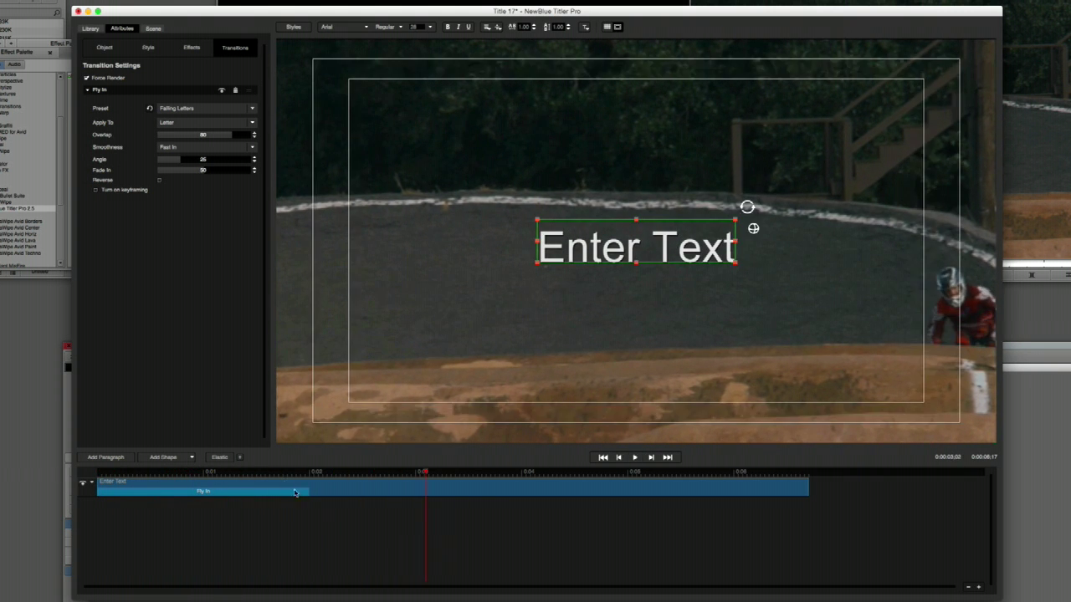
Shorten the Falling Letters transition bar and replay the title to check the timing
{"action": "left_click_drag", "start_coordinate": [305, 492], "coordinate": [233, 491]}
{"action": "key", "text": "Home"}
{"action": "key", "text": "space"}
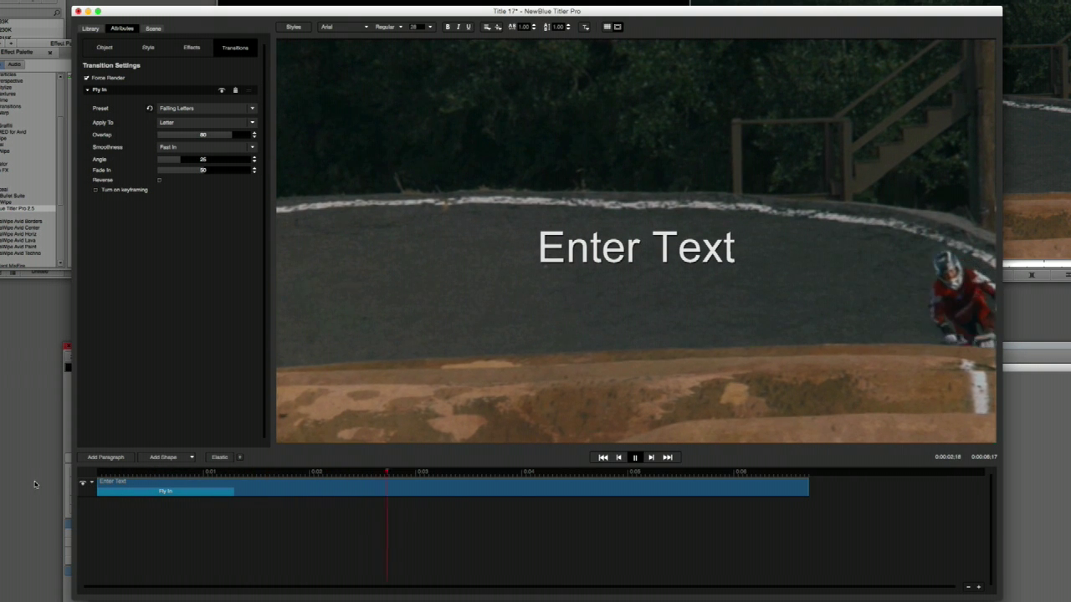
{"action": "key", "text": "space"}
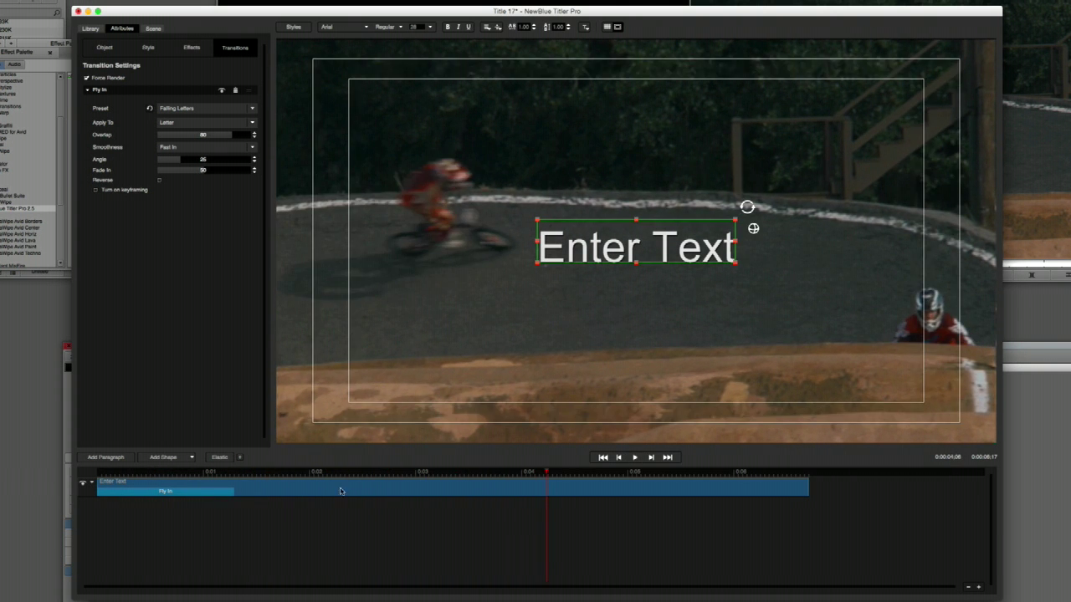
{"action": "left_click", "coordinate": [344, 474]}
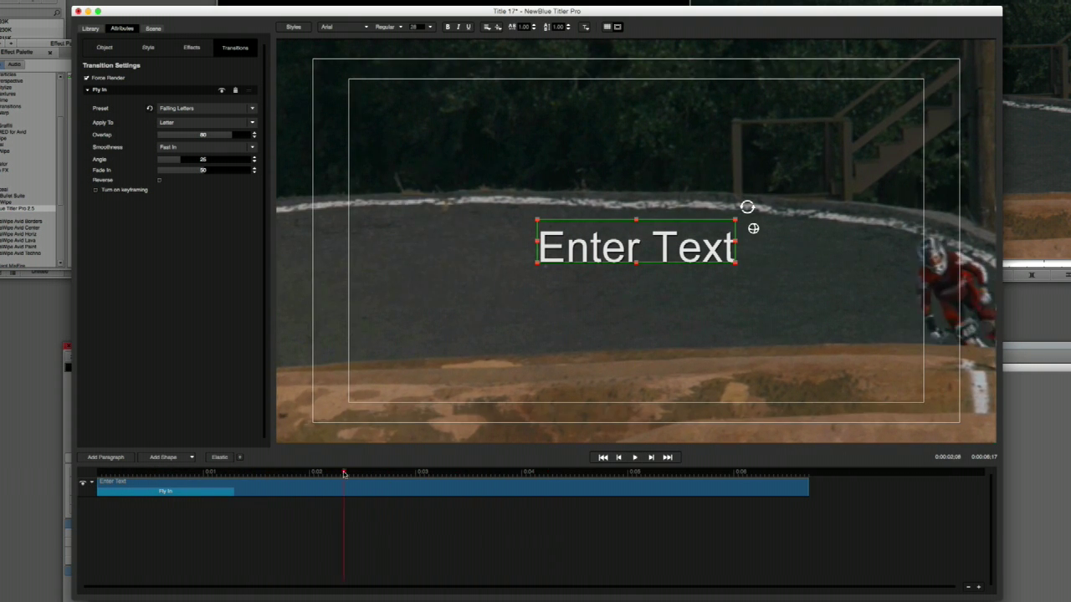
Add the Letters Right Fly In preset as a second transition on Enter Text
{"action": "left_click", "coordinate": [90, 29]}
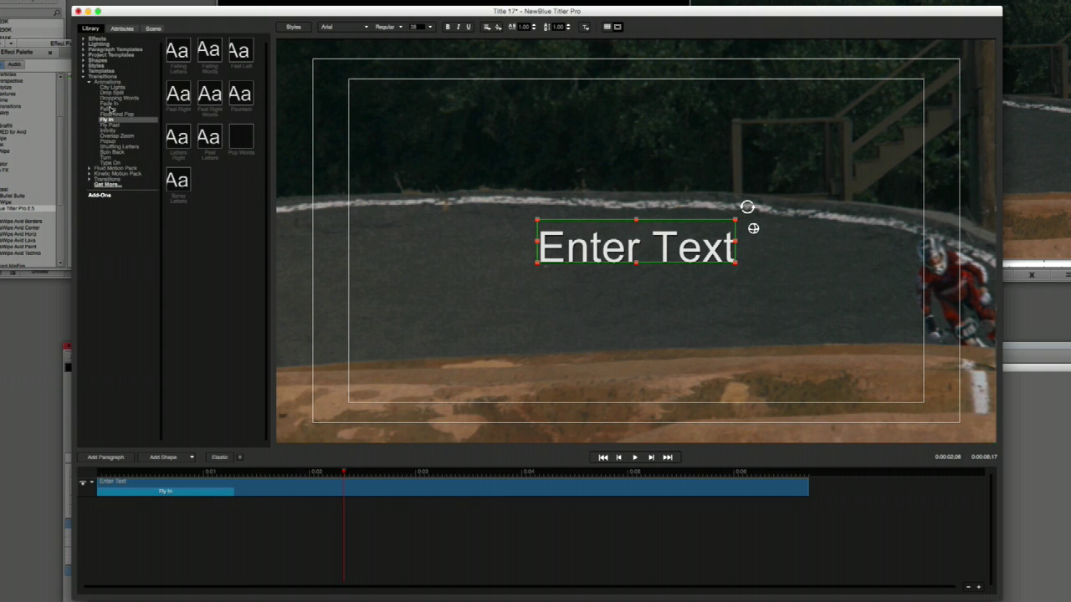
{"action": "mouse_move", "coordinate": [186, 130]}
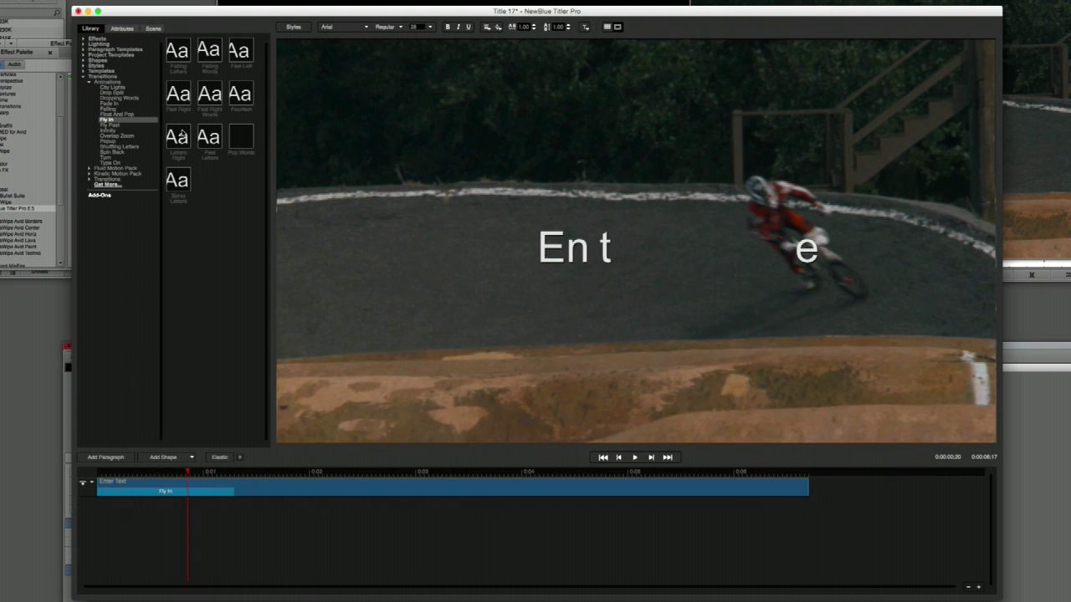
{"action": "double_click", "coordinate": [181, 135]}
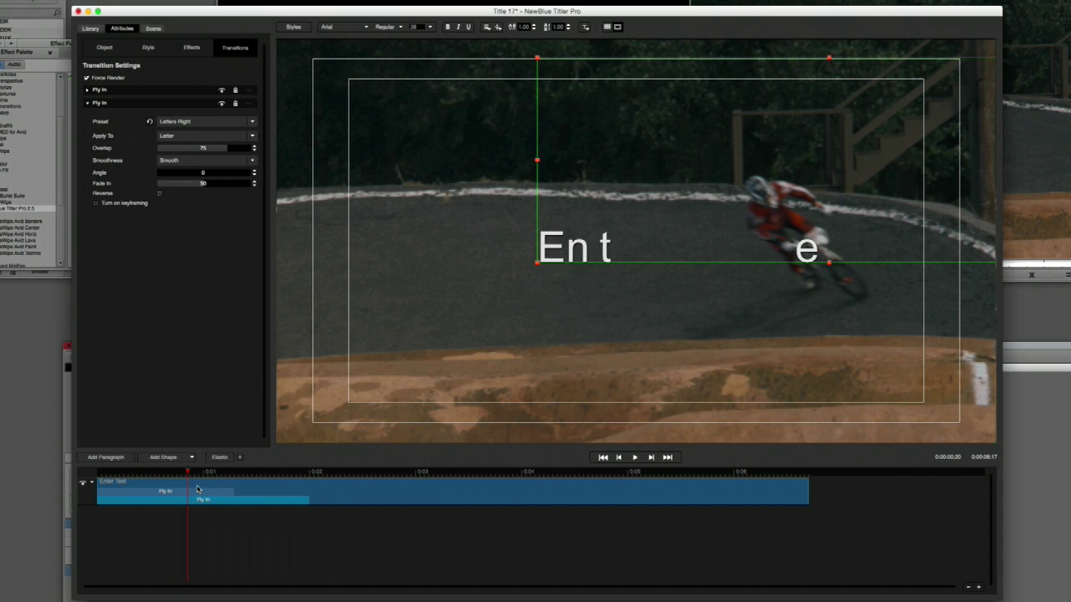
Compare the Transition Settings of the Falling Letters and Letters Right bars
{"action": "left_click", "coordinate": [89, 29]}
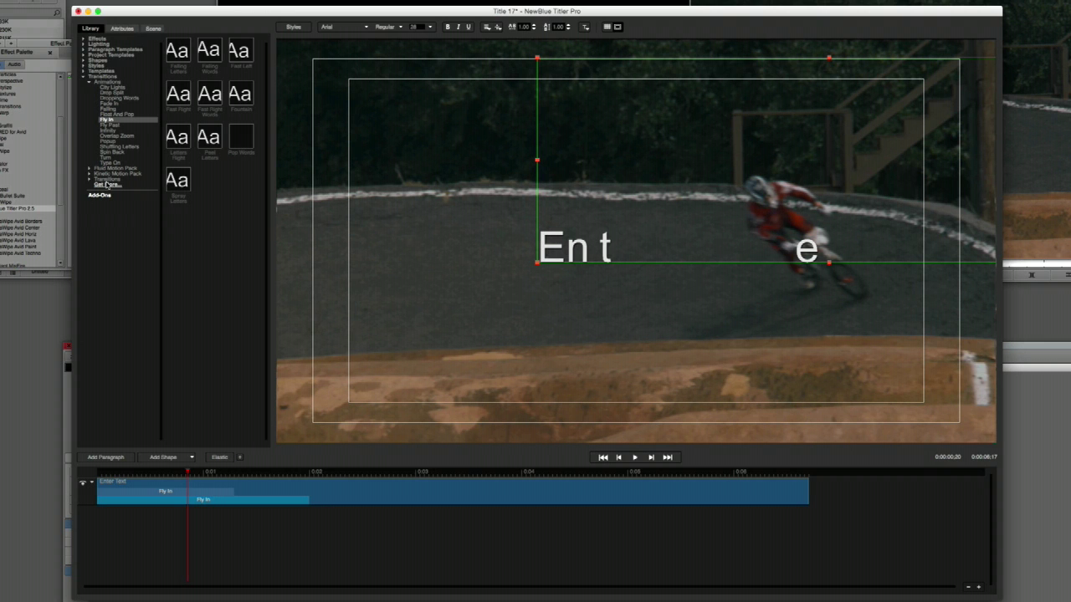
{"action": "left_click", "coordinate": [122, 29]}
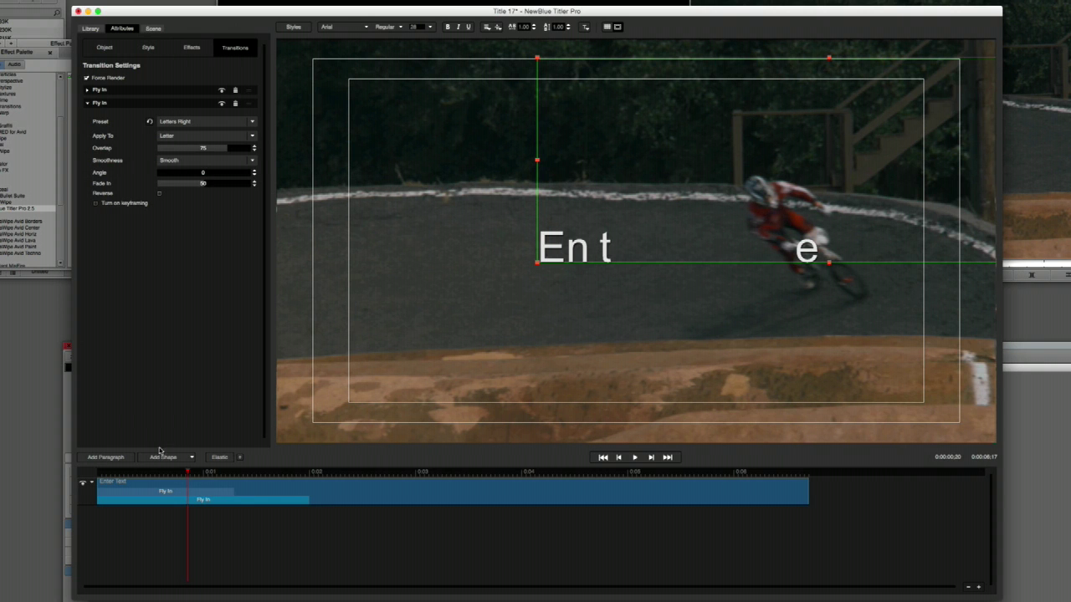
{"action": "left_click", "coordinate": [166, 491]}
{"action": "left_click", "coordinate": [166, 501]}
{"action": "left_click", "coordinate": [167, 491]}
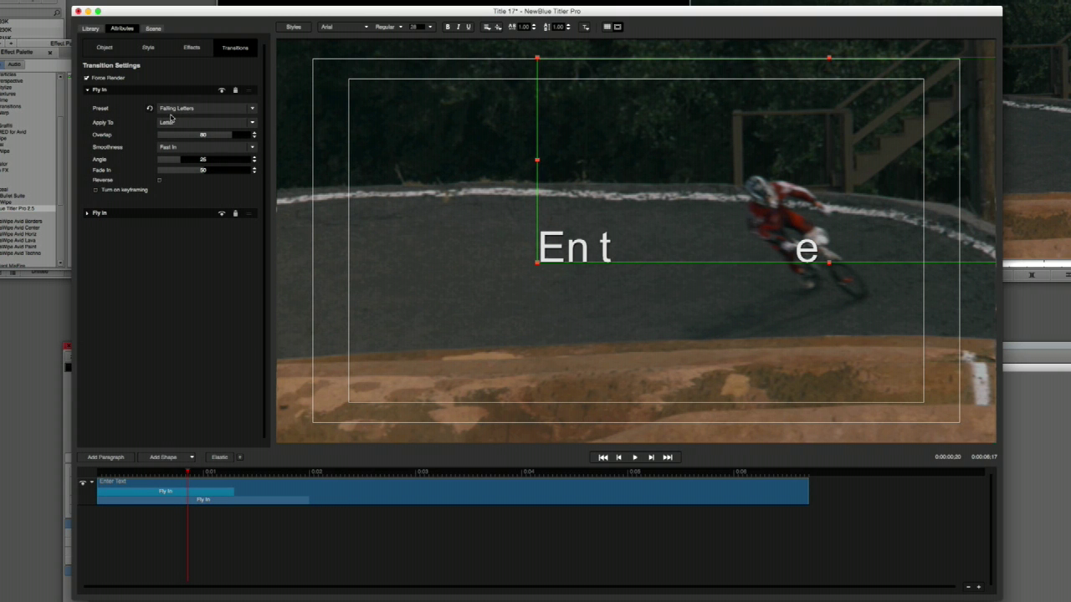
{"action": "left_click", "coordinate": [210, 501]}
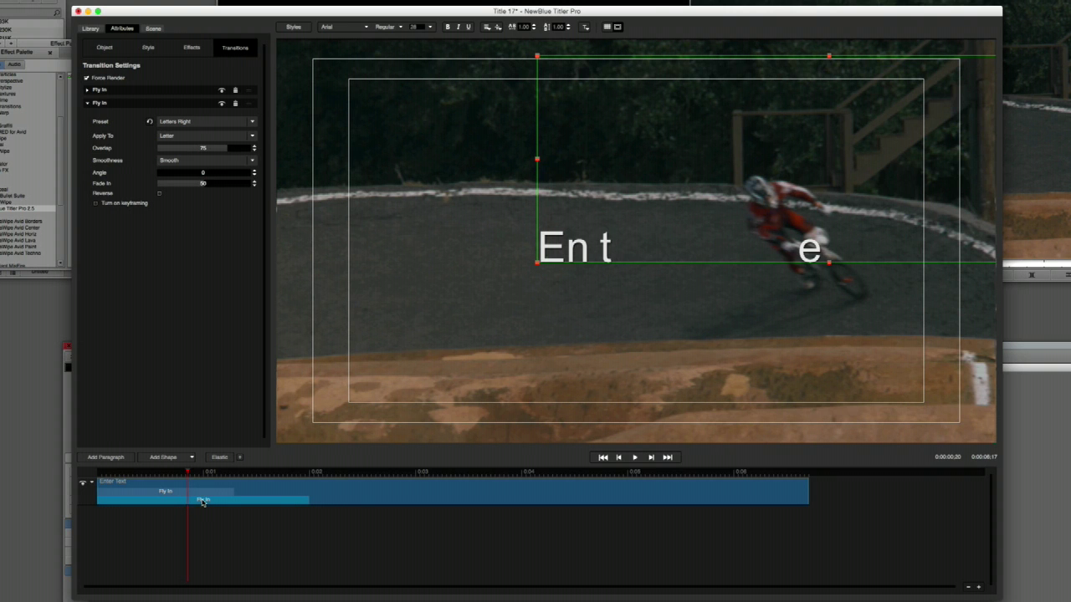
Move the Letters Right transition to the title's end and preview the letters flying off rightward
{"action": "left_click_drag", "start_coordinate": [194, 500], "coordinate": [627, 499]}
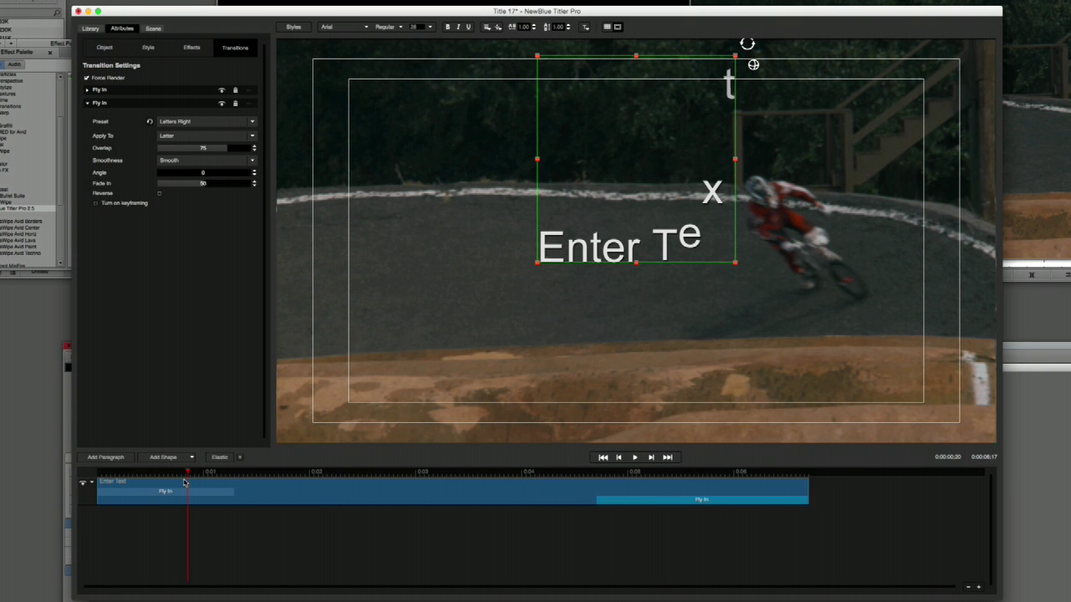
{"action": "key", "text": "space"}
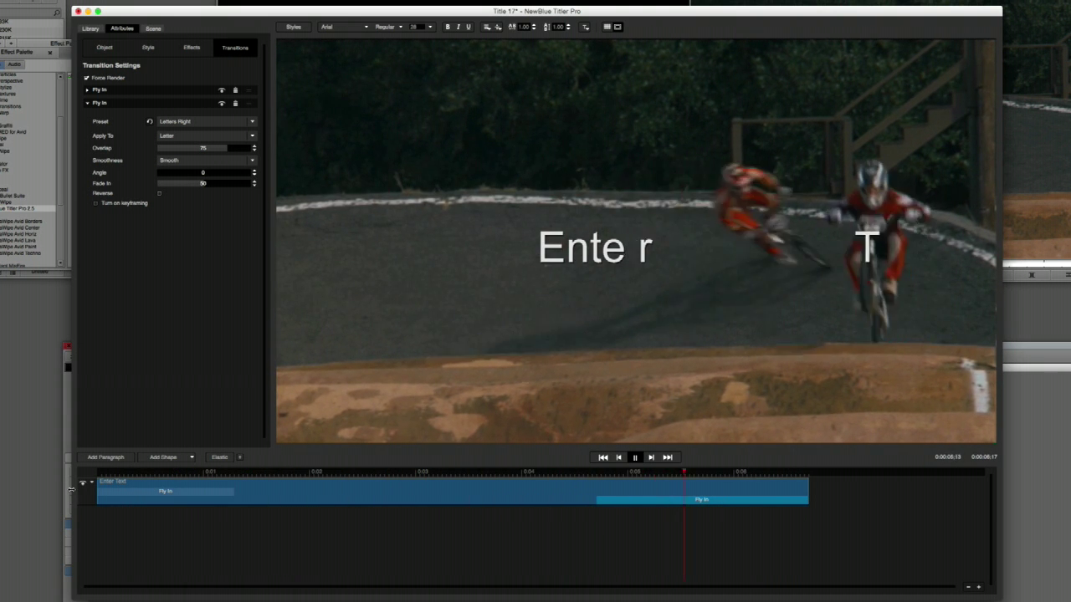
{"action": "key", "text": "space"}
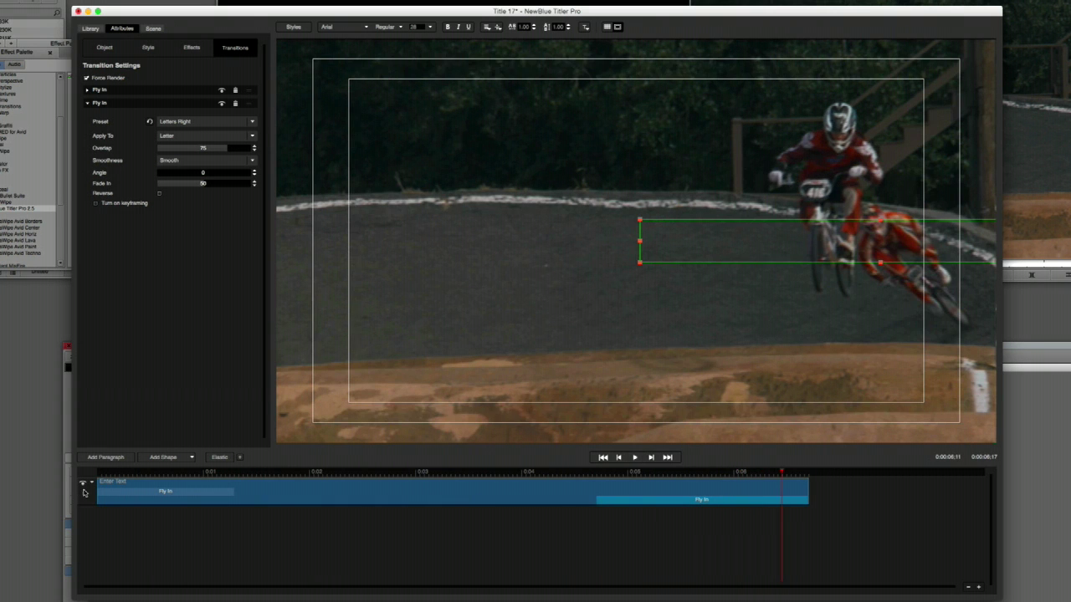
Close Titler Pro keeping edits for this title only, then play back the Enter Text title over the BMX clip
{"action": "left_click", "coordinate": [78, 11]}
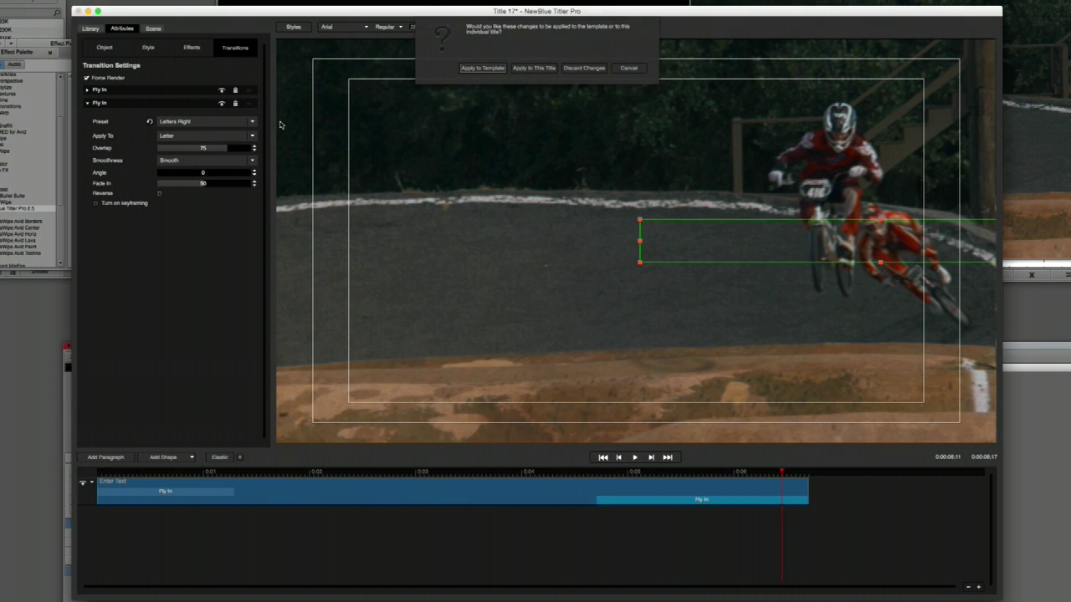
{"action": "left_click", "coordinate": [534, 68]}
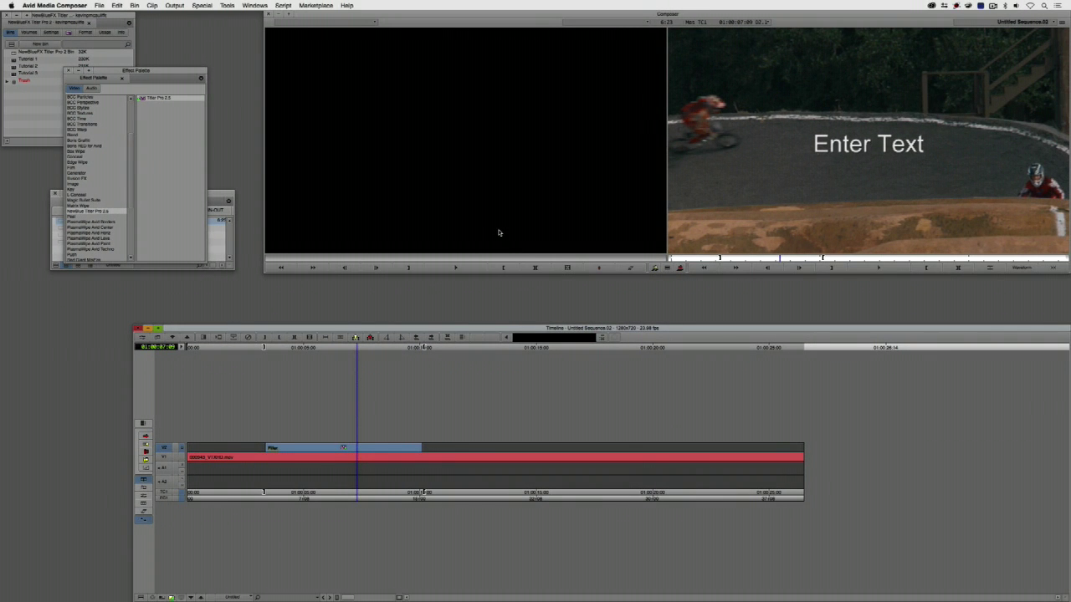
{"action": "left_click", "coordinate": [294, 337]}
{"action": "left_click", "coordinate": [264, 338]}
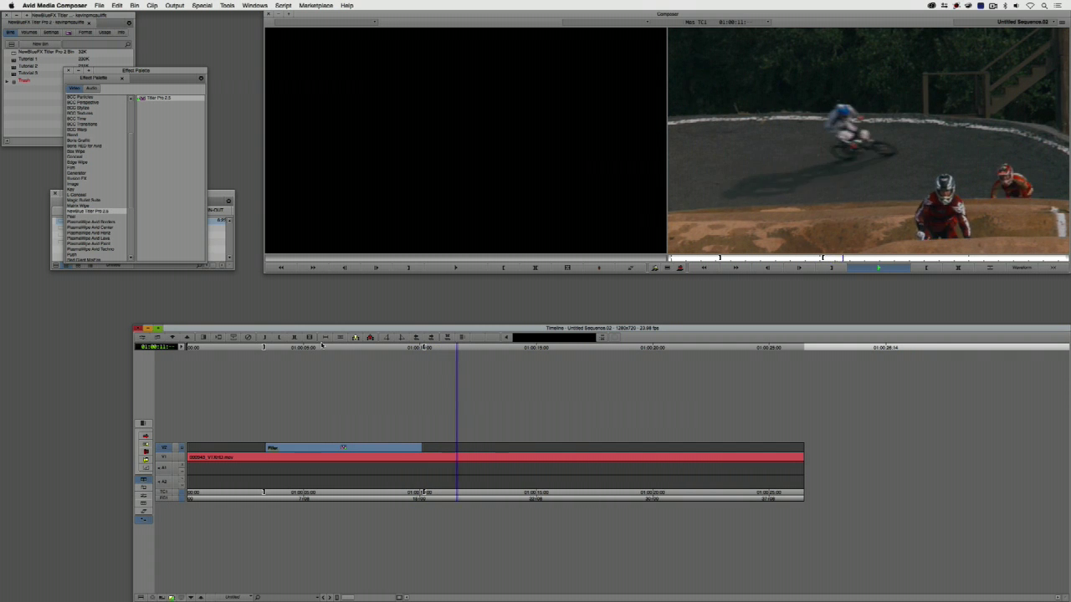
{"action": "key", "text": "space"}
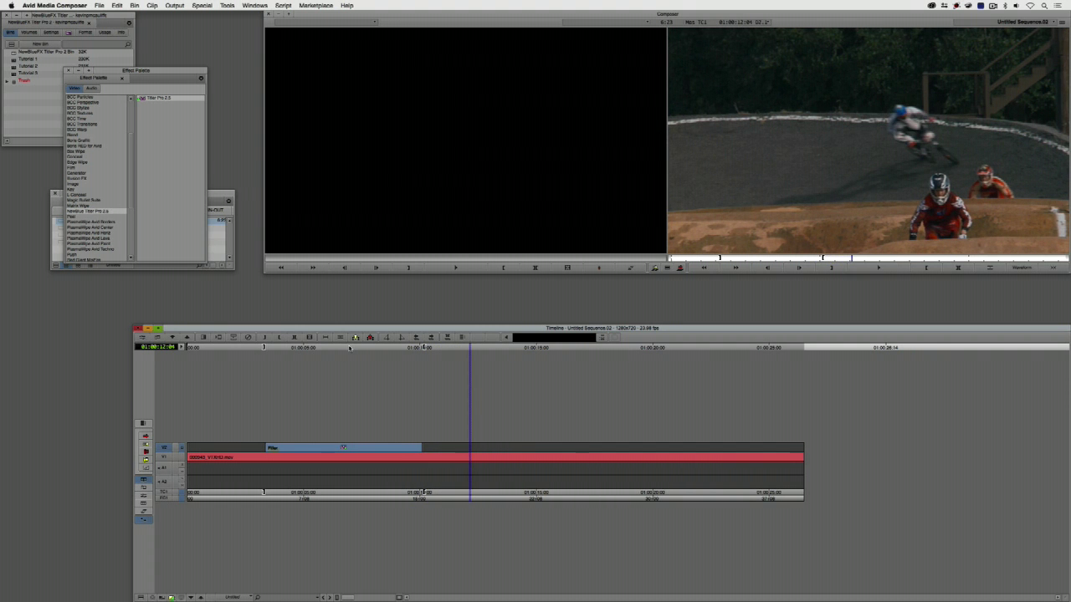
{"action": "left_click", "coordinate": [350, 348]}
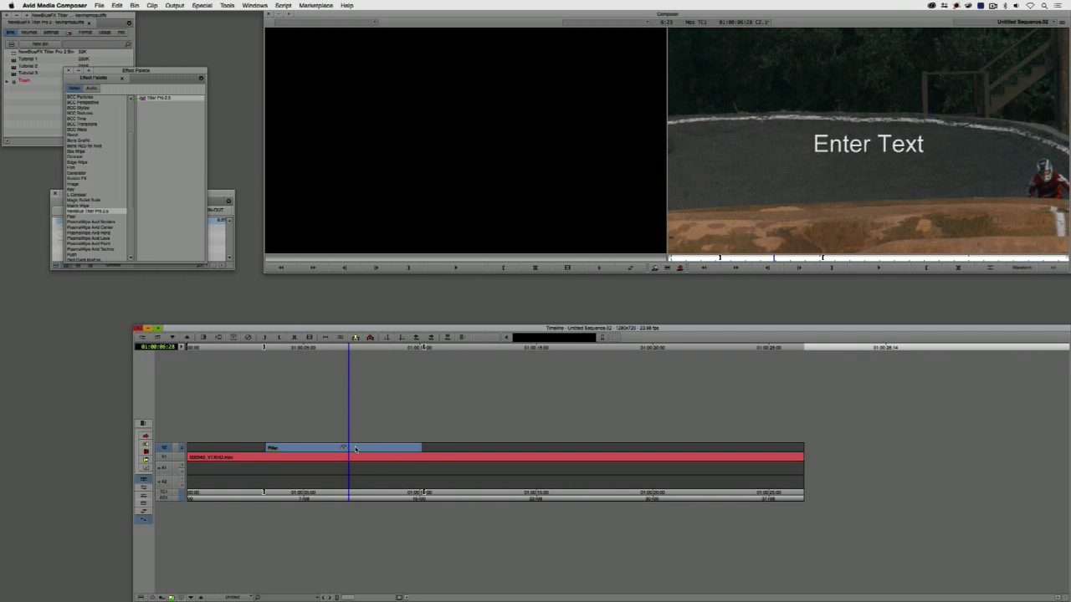
Mark an IN at about 01:00:08:11 and an OUT for the title region on V2
{"action": "key", "text": "a"}
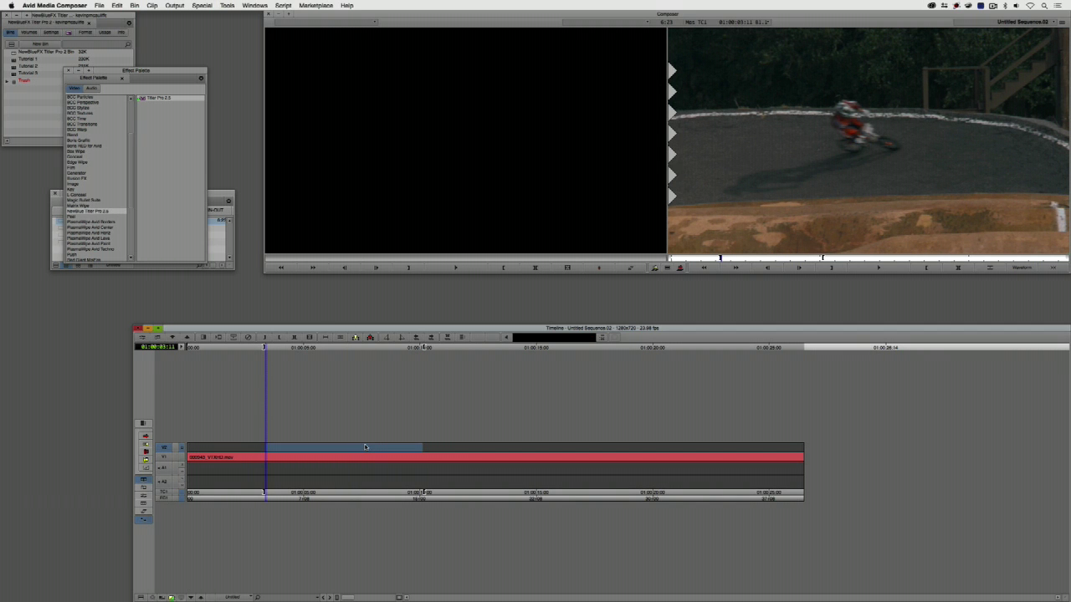
{"action": "key", "text": "s"}
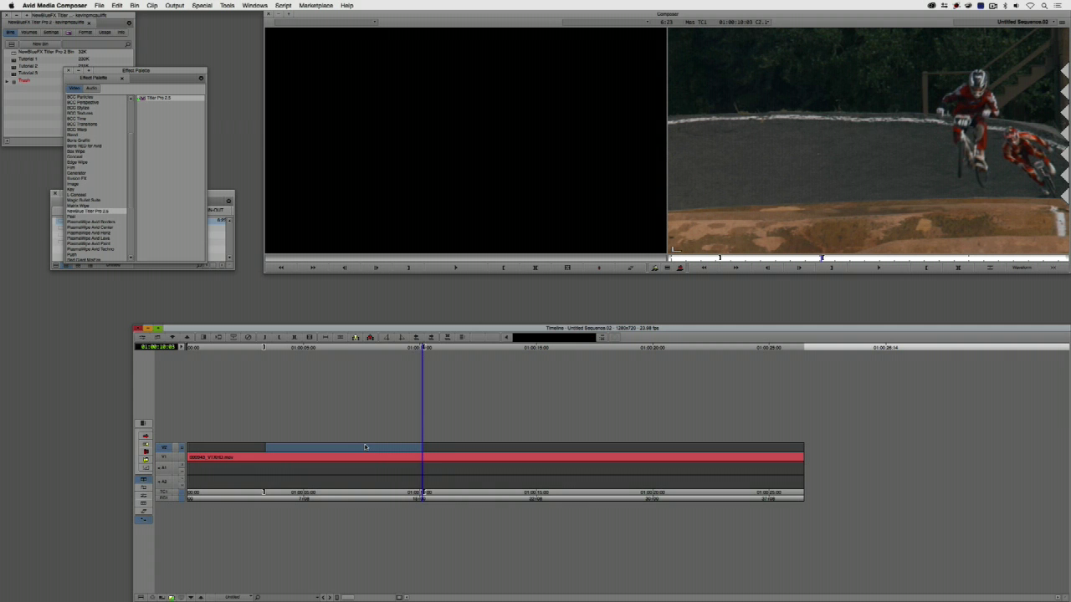
{"action": "left_click", "coordinate": [383, 450]}
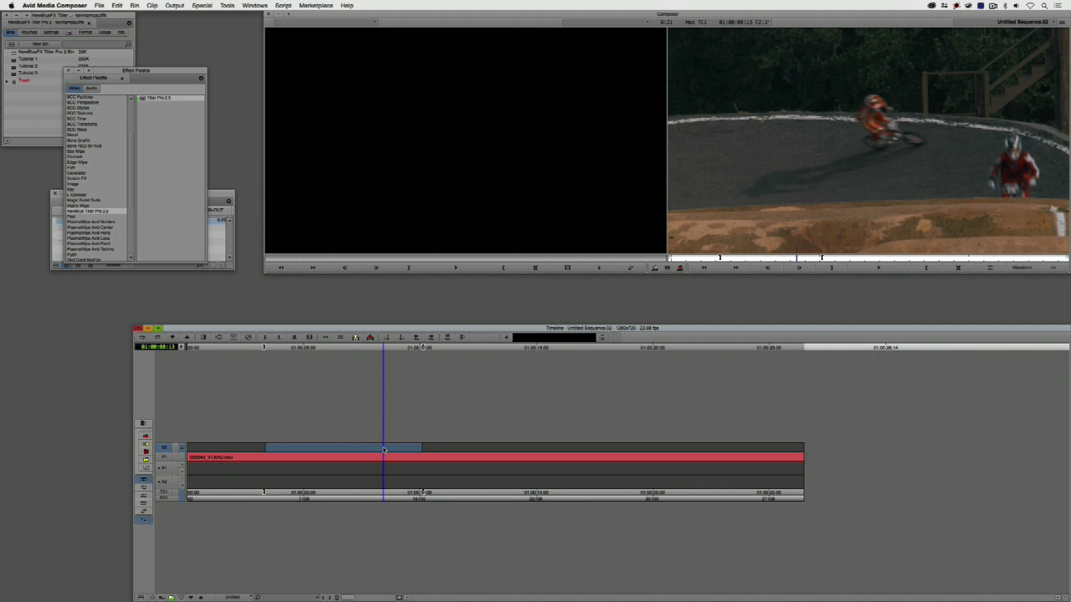
{"action": "left_click_drag", "start_coordinate": [399, 449], "coordinate": [280, 458]}
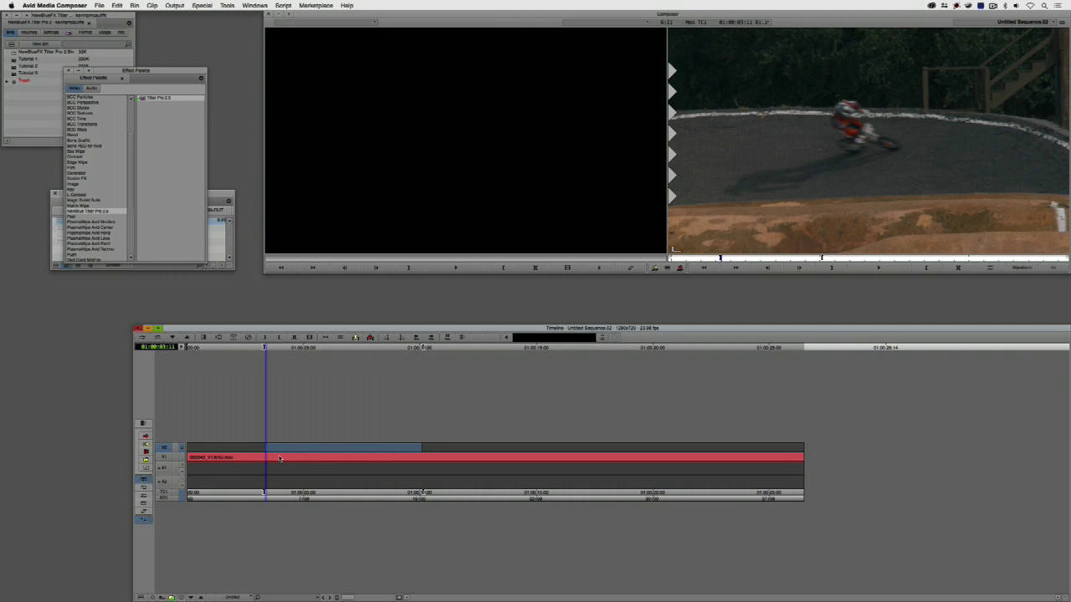
{"action": "key", "text": "space"}
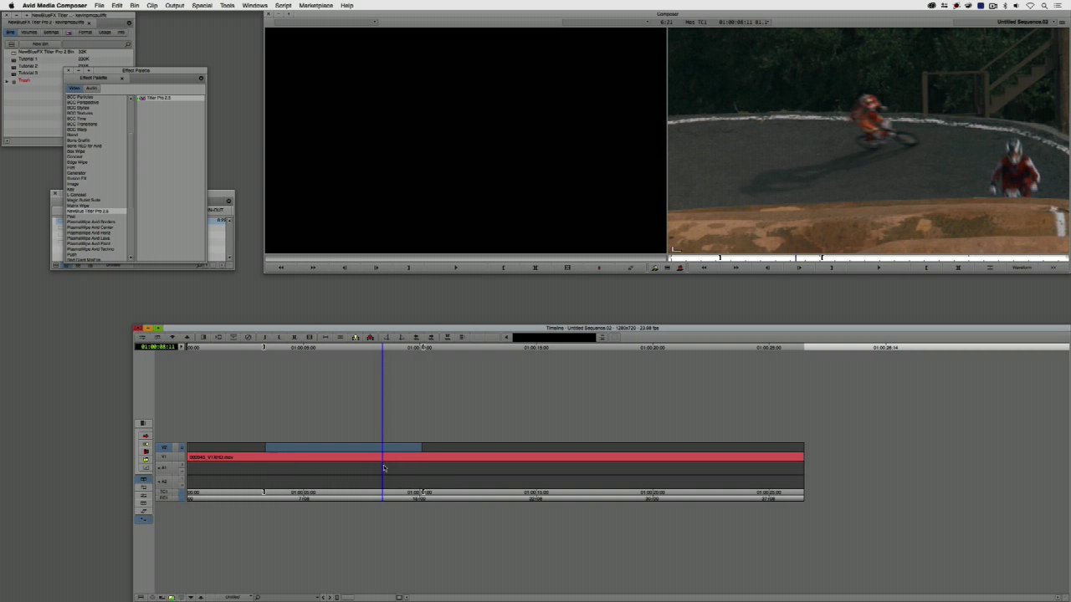
{"action": "key", "text": "i"}
{"action": "key", "text": "o"}
{"action": "key", "text": "6"}
Return to the IN point and drop NewBlue Titler Pro 2.5 from the Effect Palette onto V2
{"action": "left_click", "coordinate": [333, 457]}
{"action": "key", "text": "q"}
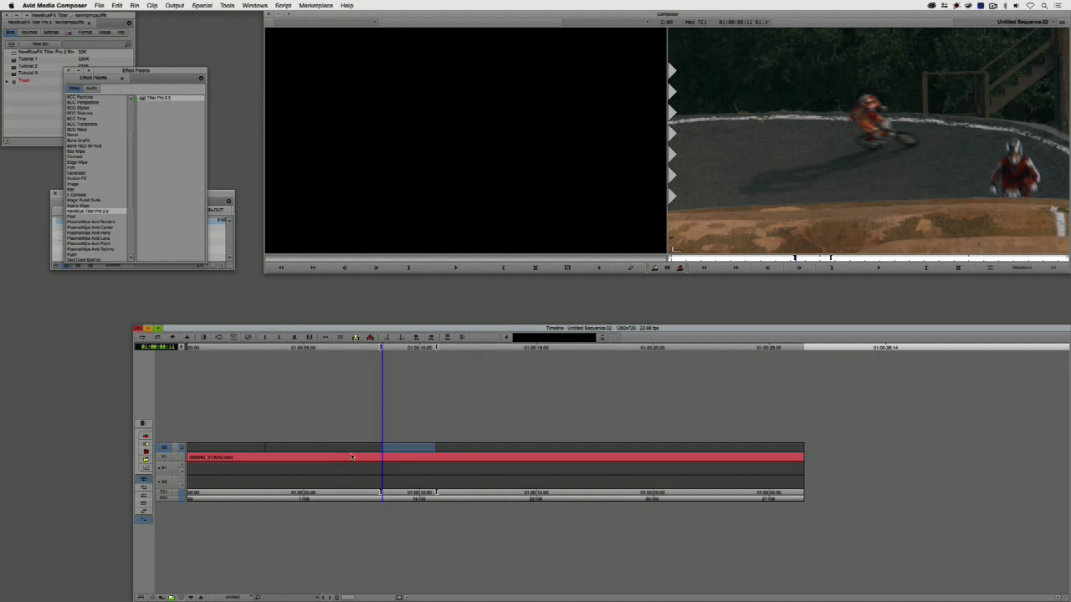
{"action": "left_click", "coordinate": [354, 453]}
{"action": "left_click_drag", "start_coordinate": [143, 99], "coordinate": [354, 449]}
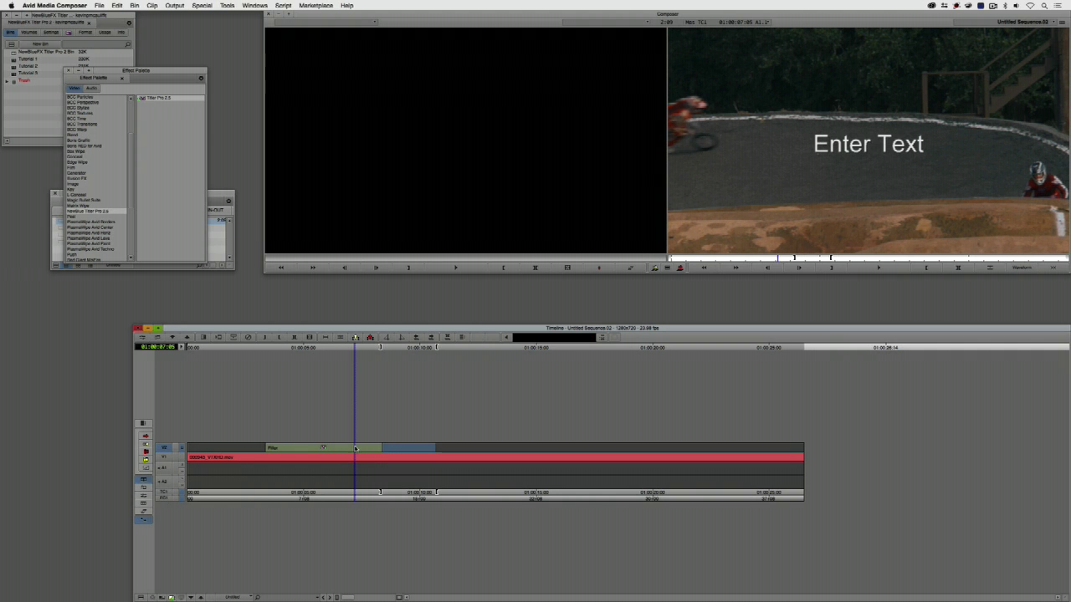
Open the Enter Text title via Add/Edit Title... in the full Title Designer with Elastic switched off
{"action": "right_click", "coordinate": [354, 449]}
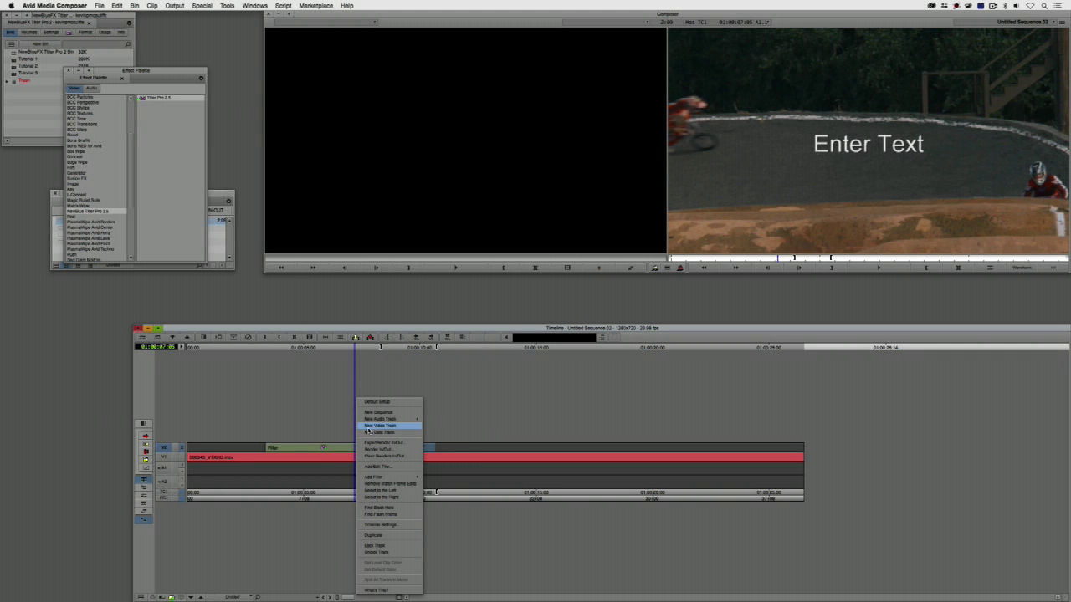
{"action": "left_click", "coordinate": [377, 466]}
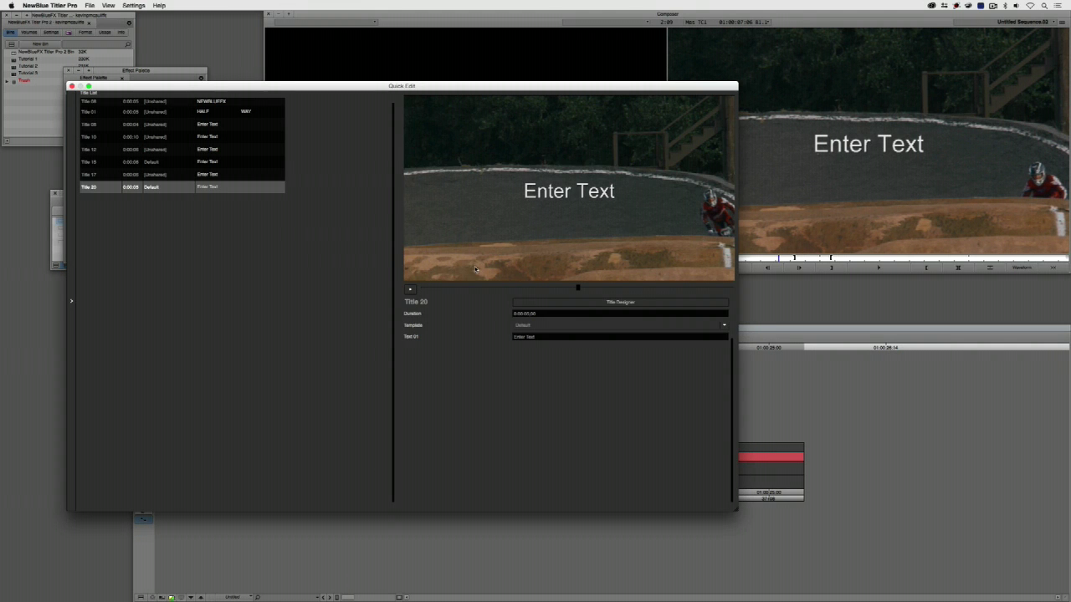
{"action": "left_click", "coordinate": [536, 302]}
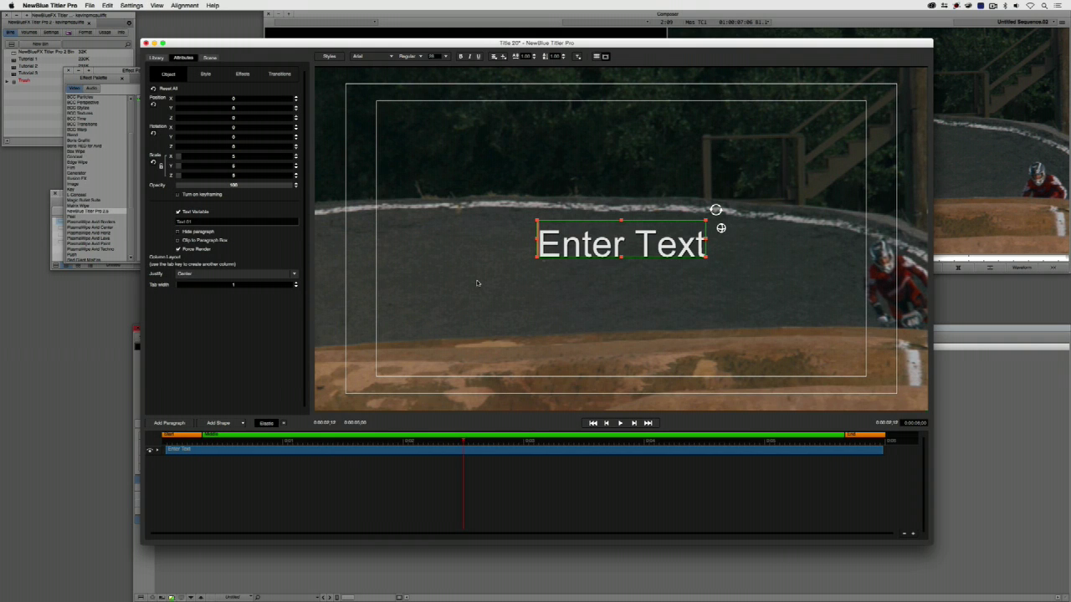
{"action": "left_click", "coordinate": [266, 423]}
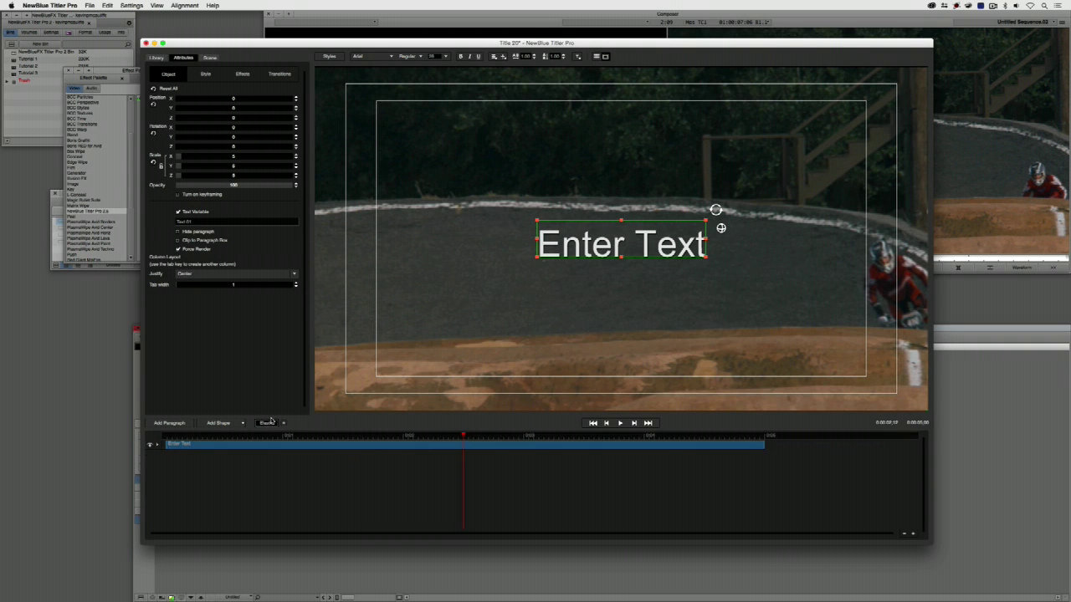
{"action": "left_click", "coordinate": [266, 423]}
Apply the script Baseball style from the Library to the title
{"action": "left_click", "coordinate": [158, 58]}
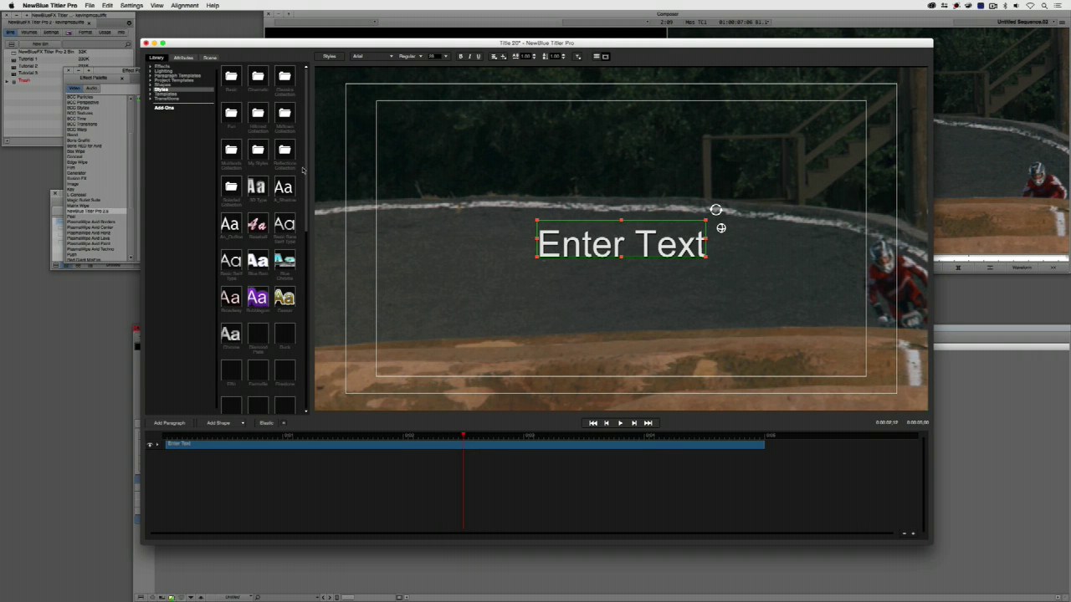
{"action": "left_click_drag", "start_coordinate": [303, 171], "coordinate": [310, 225]}
{"action": "scroll", "coordinate": [271, 176], "scroll_direction": "up", "scroll_amount": 2}
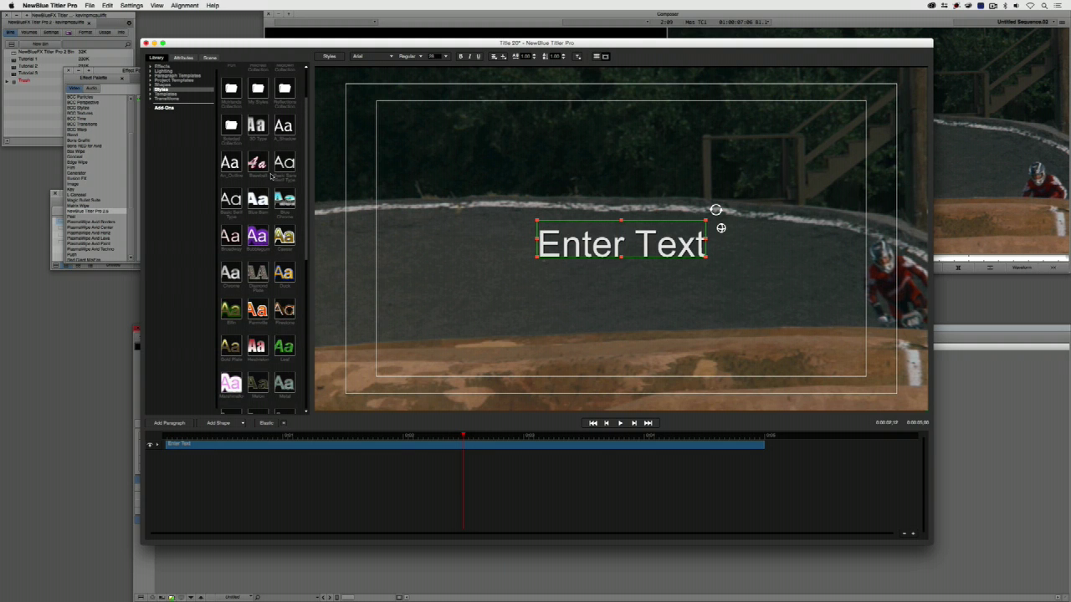
{"action": "double_click", "coordinate": [258, 164]}
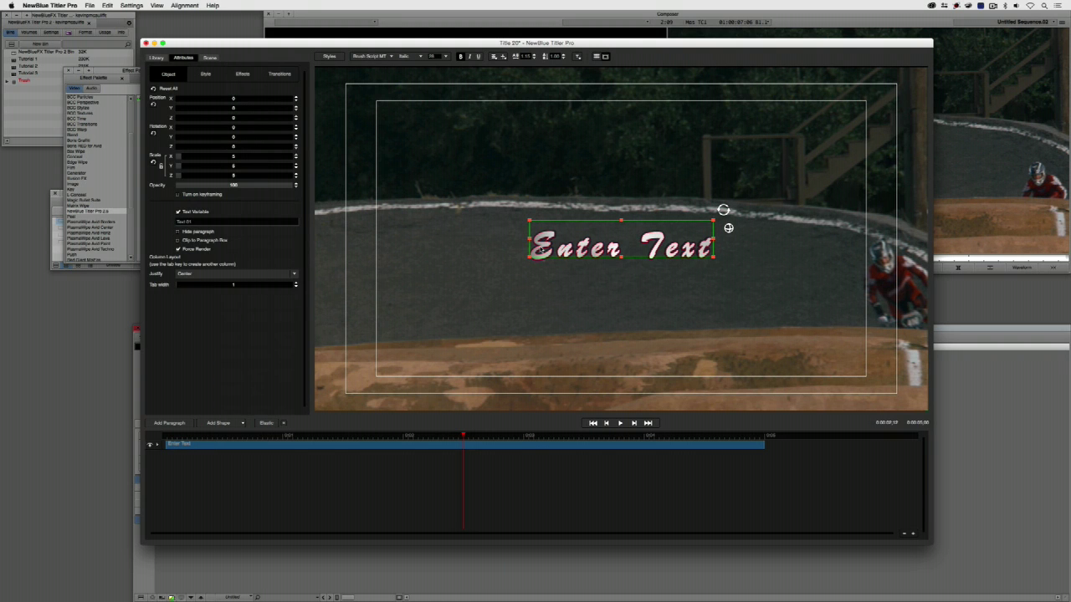
Replace the placeholder with 'Kevin McAuliffe' and move it to the lower-left of the frame
{"action": "double_click", "coordinate": [568, 243]}
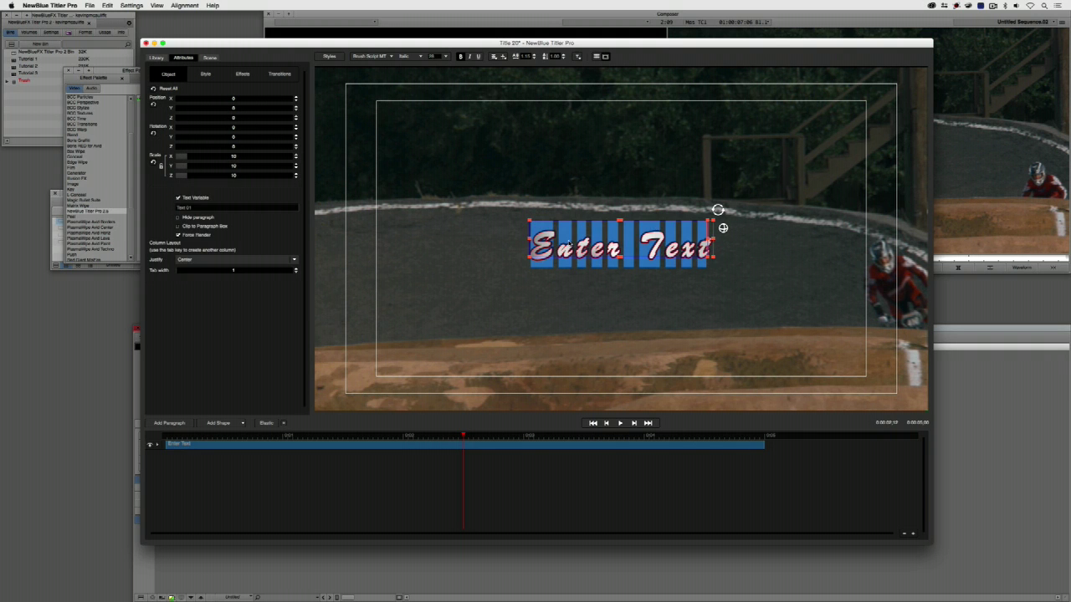
{"action": "type", "text": "Kevin Mc"}
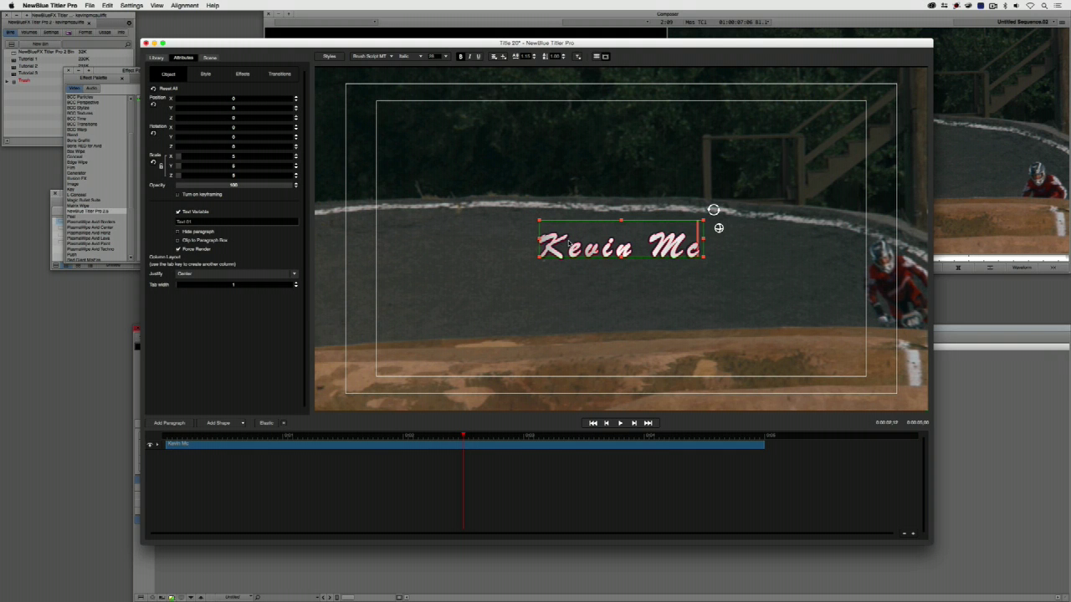
{"action": "type", "text": "Auliffe"}
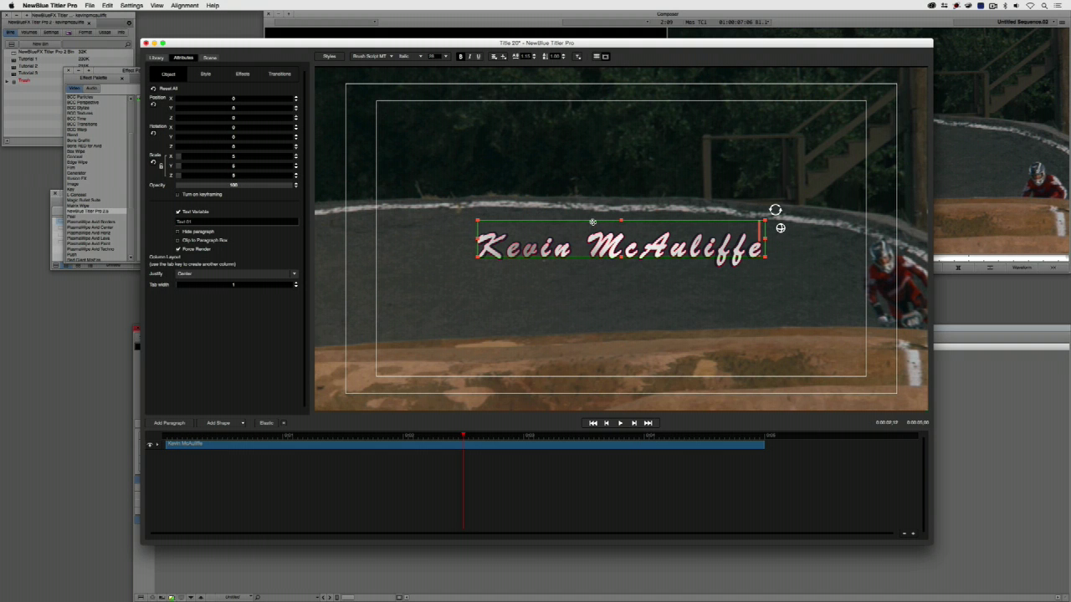
{"action": "left_click_drag", "start_coordinate": [592, 222], "coordinate": [490, 344]}
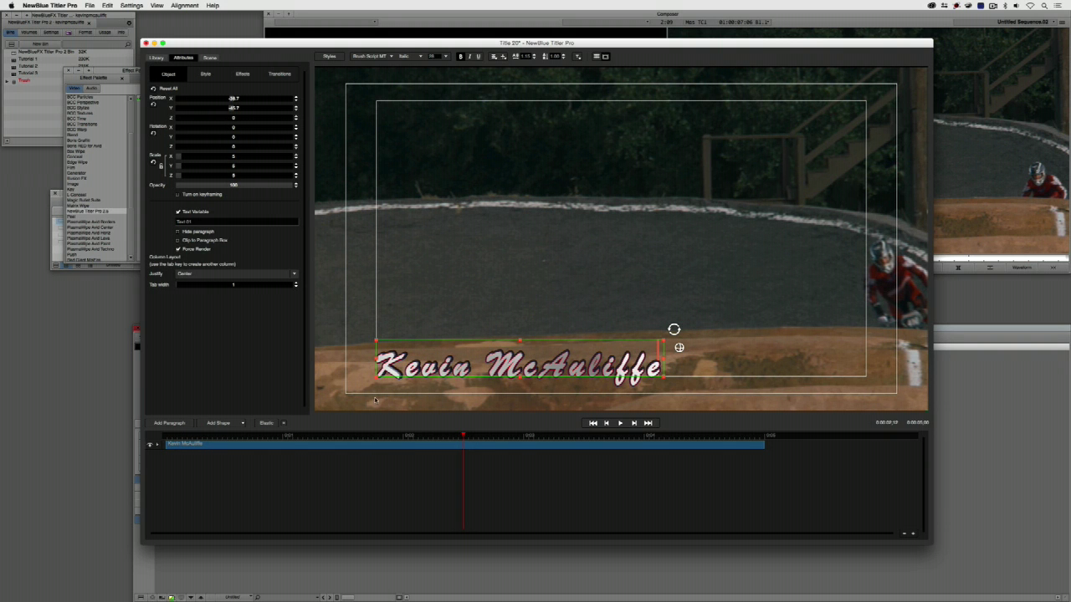
{"action": "left_click_drag", "start_coordinate": [438, 438], "coordinate": [283, 449]}
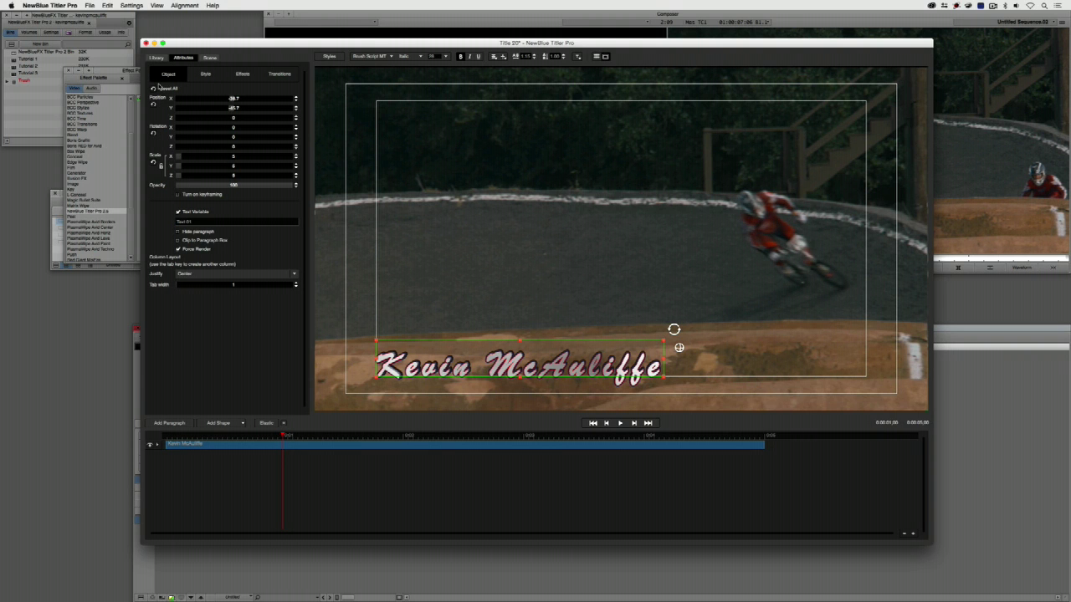
Turn on keyframing in the Object tab, add a keyframe at the playhead, and select Keyframe 1
{"action": "left_click", "coordinate": [179, 194]}
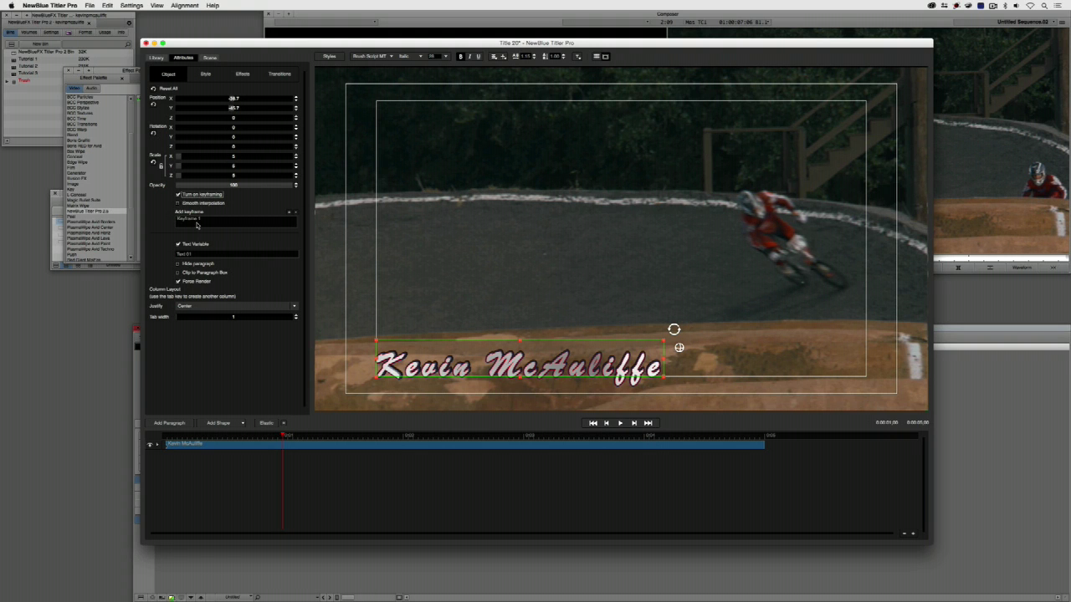
{"action": "left_click", "coordinate": [289, 215]}
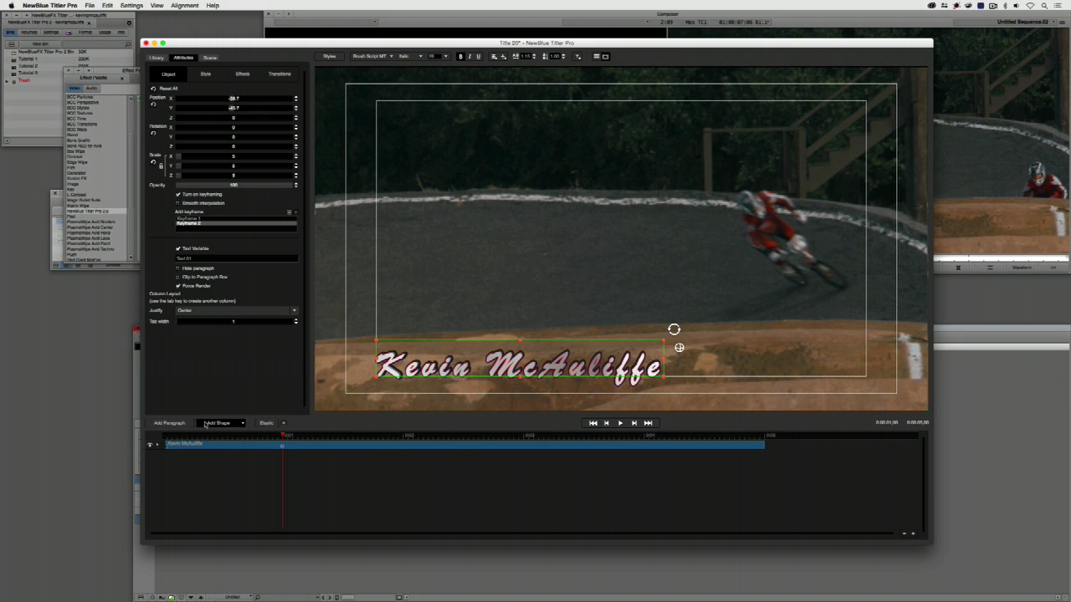
{"action": "left_click", "coordinate": [200, 220]}
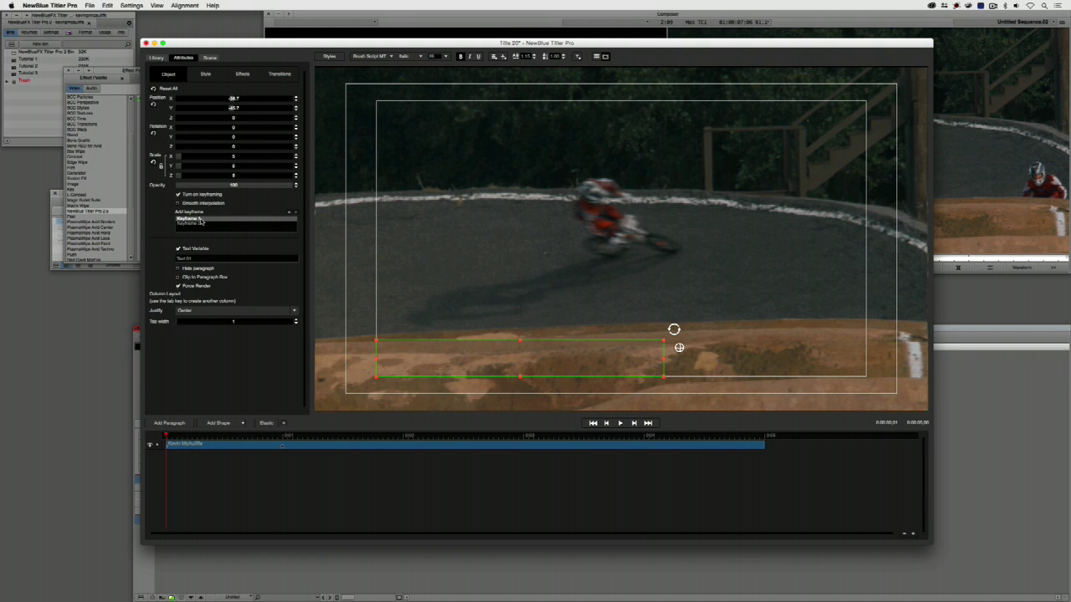
Inspect the title's Fade In transition settings, then return to the object settings
{"action": "left_click", "coordinate": [157, 444]}
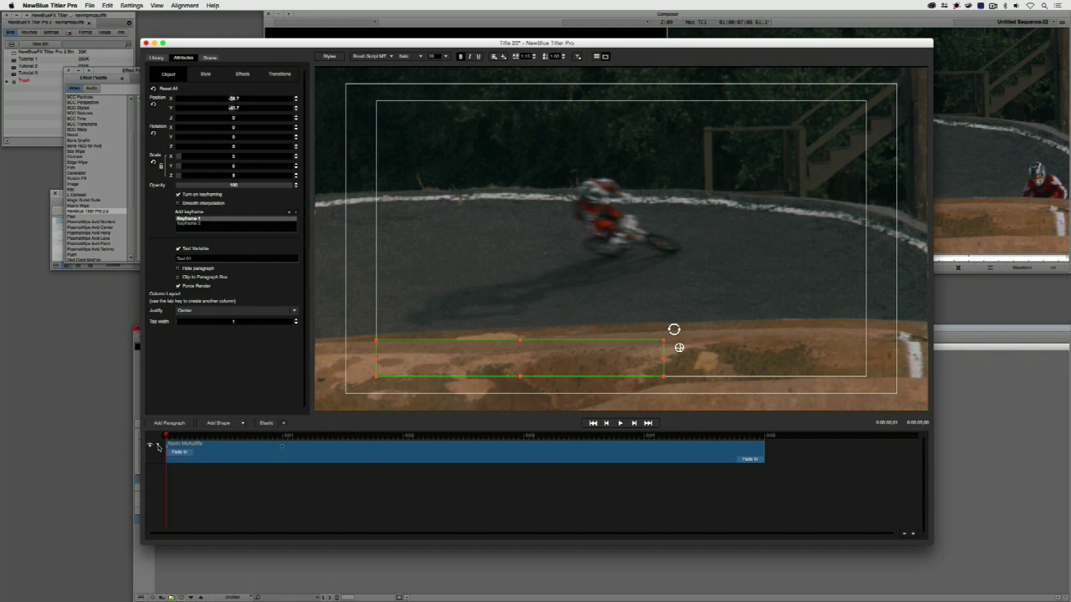
{"action": "left_click", "coordinate": [178, 455]}
{"action": "left_click", "coordinate": [179, 455]}
{"action": "left_click", "coordinate": [180, 455]}
{"action": "left_click", "coordinate": [181, 456]}
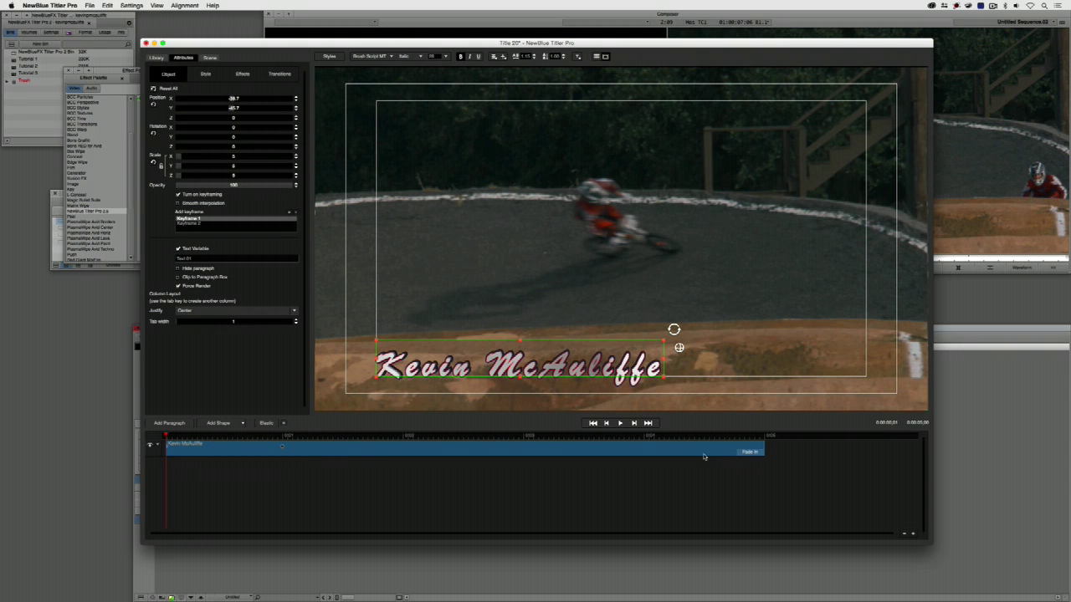
{"action": "left_click", "coordinate": [746, 454]}
{"action": "left_click", "coordinate": [716, 453]}
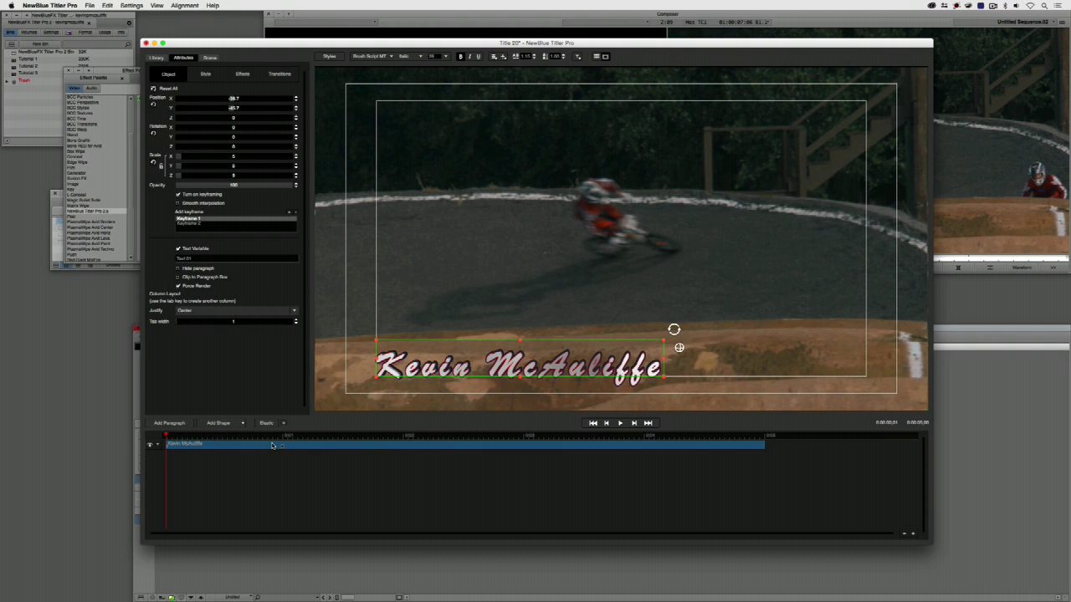
At Keyframe 1, set Position X to about -358.9 so the name starts off the left edge, and preview
{"action": "left_click", "coordinate": [282, 450]}
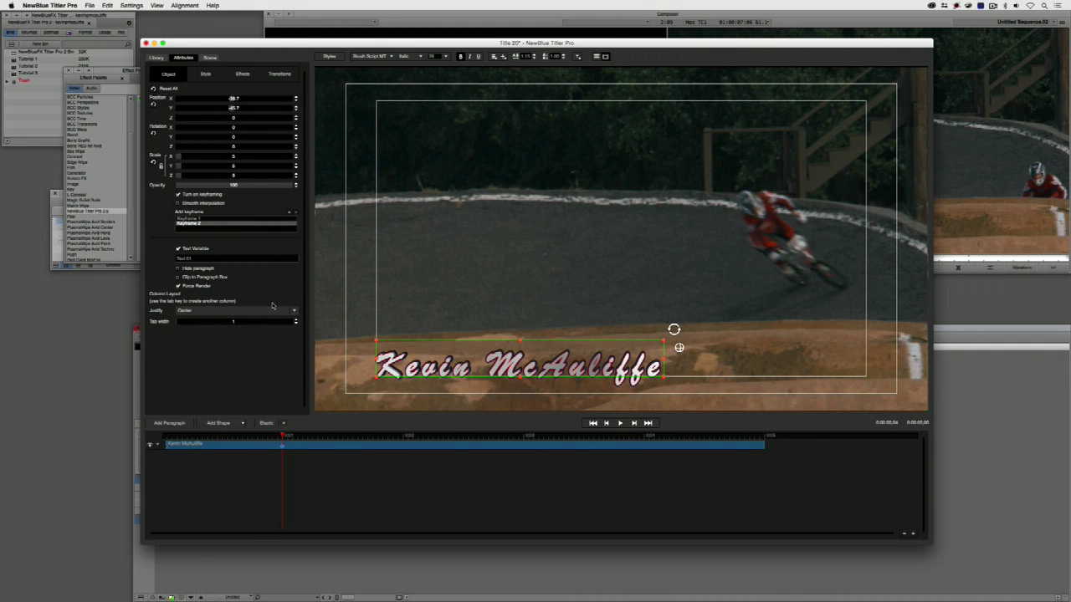
{"action": "left_click", "coordinate": [201, 219]}
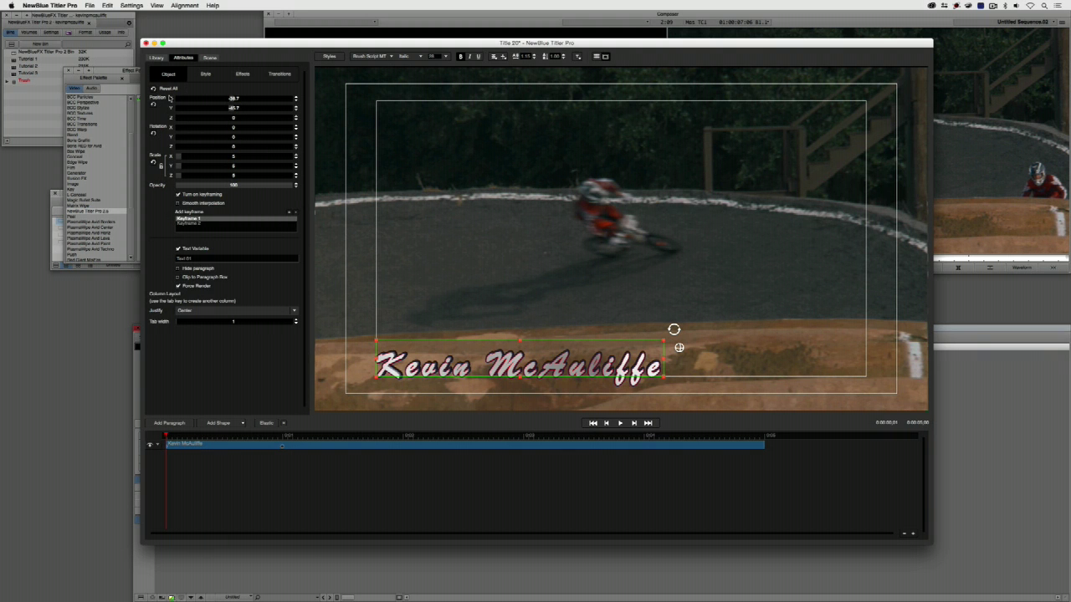
{"action": "left_click_drag", "start_coordinate": [239, 101], "coordinate": [191, 105]}
{"action": "key", "text": "space"}
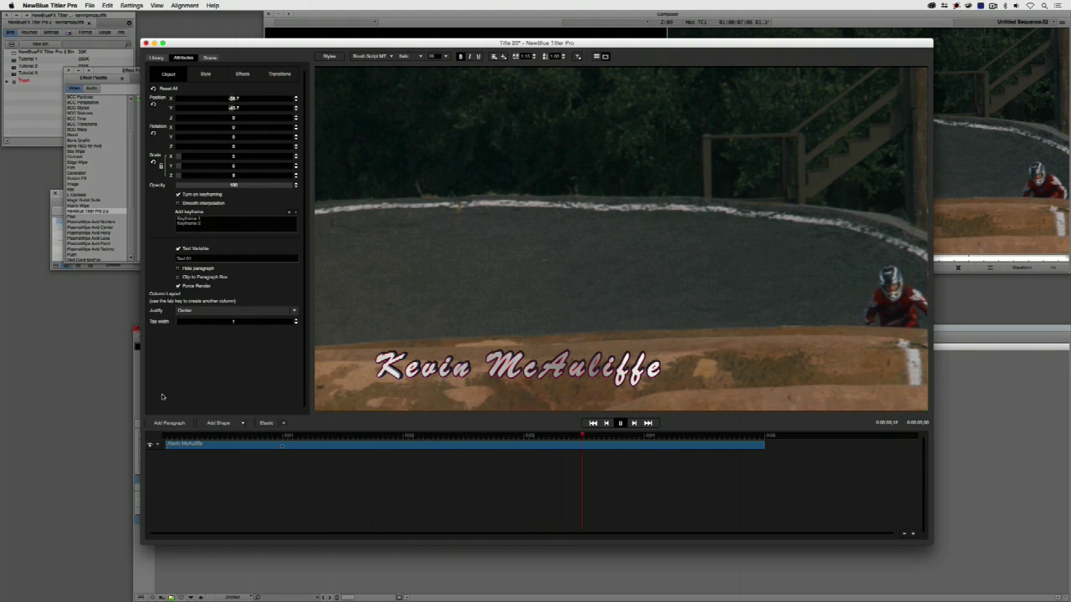
Add Keyframe 3 holding the name in place, then Keyframe 4 near the title's end
{"action": "key", "text": "space"}
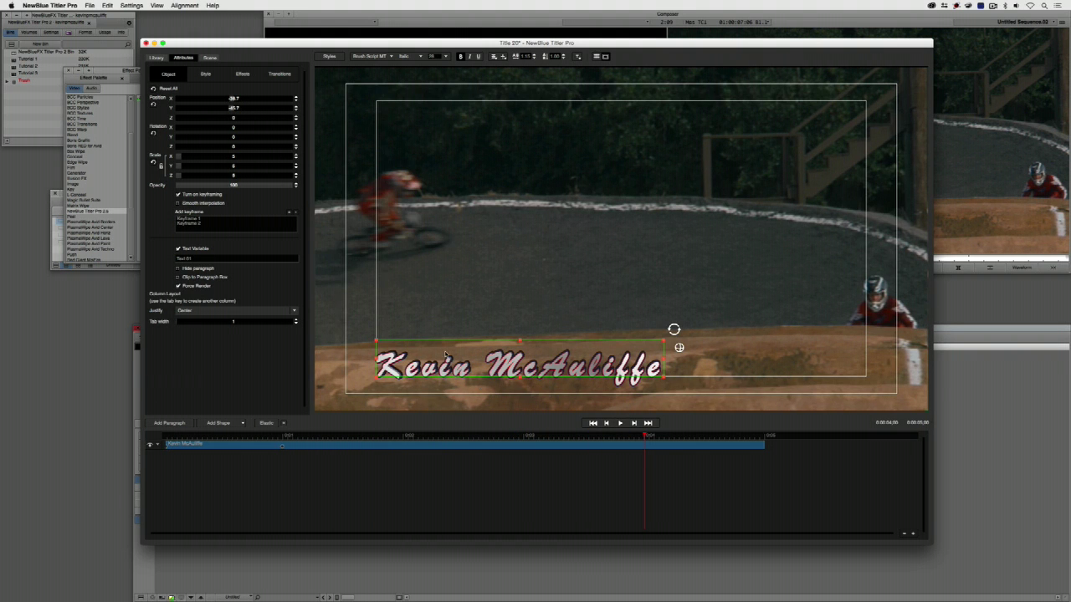
{"action": "left_click", "coordinate": [289, 211]}
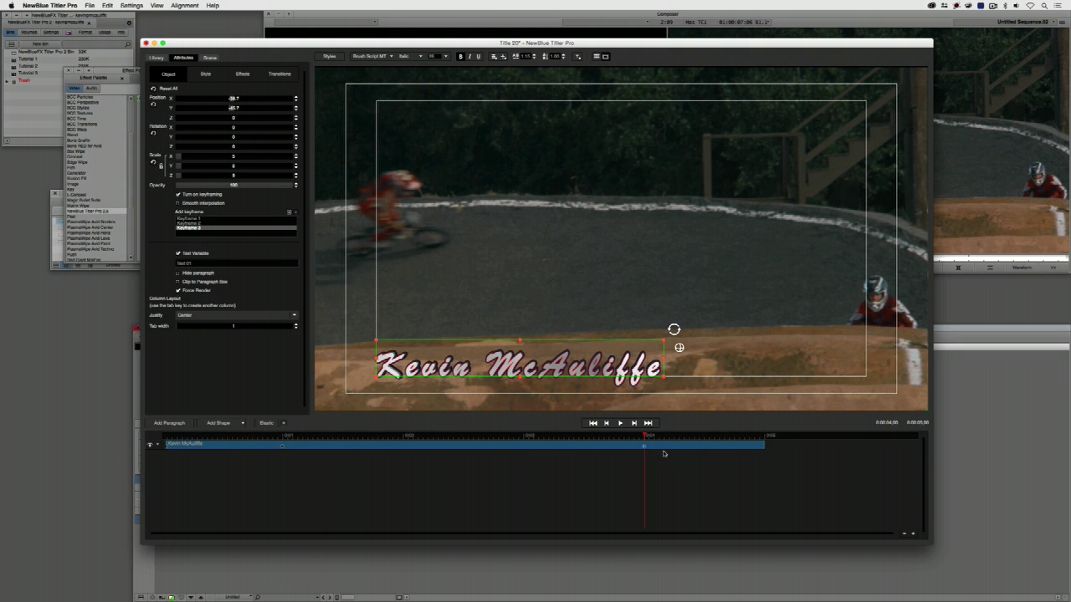
{"action": "left_click_drag", "start_coordinate": [664, 438], "coordinate": [771, 436]}
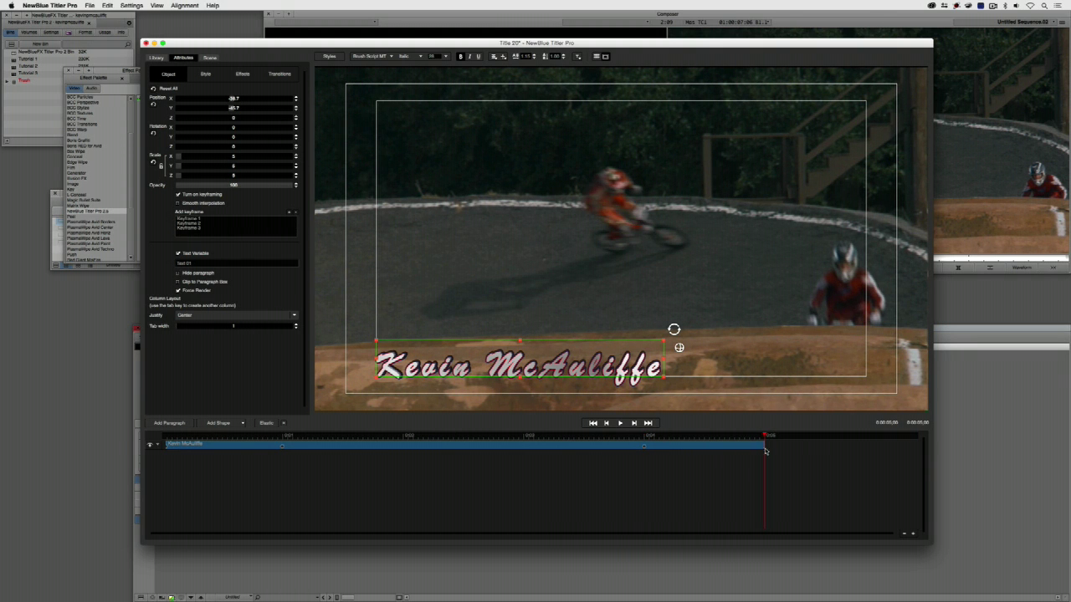
{"action": "left_click", "coordinate": [289, 214]}
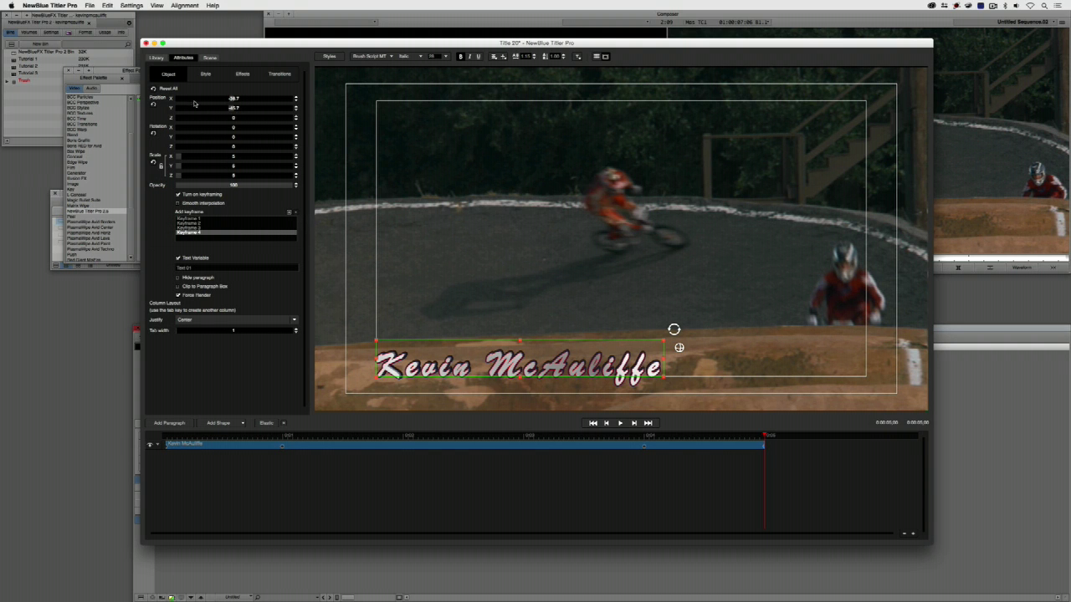
Lower Position Y at Keyframe 4 so the name drops out of frame, and preview the animation
{"action": "left_click_drag", "start_coordinate": [233, 108], "coordinate": [228, 108]}
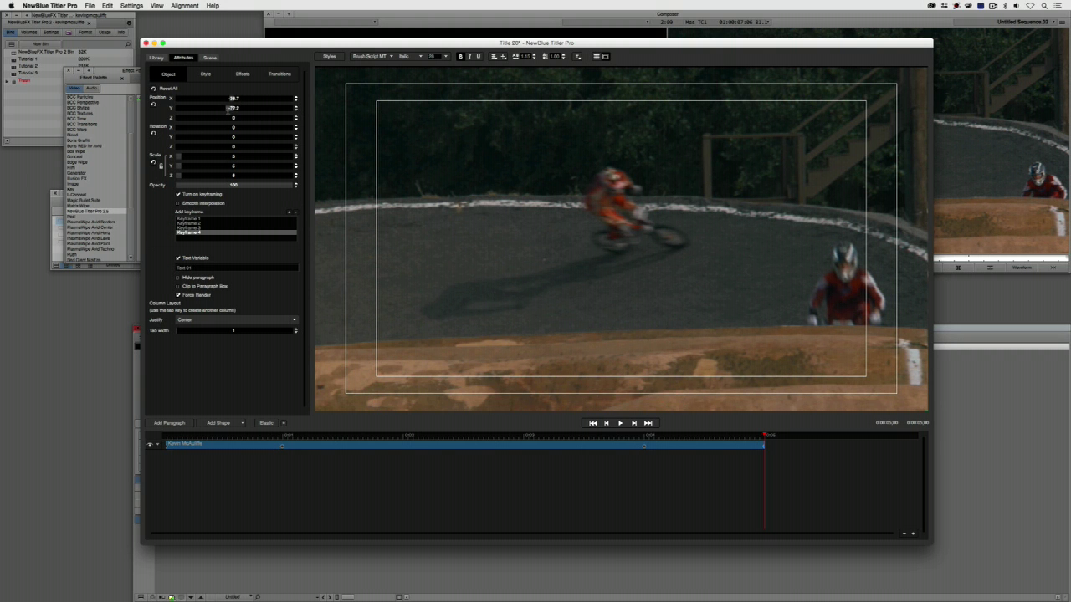
{"action": "left_click", "coordinate": [341, 436]}
{"action": "key", "text": "space"}
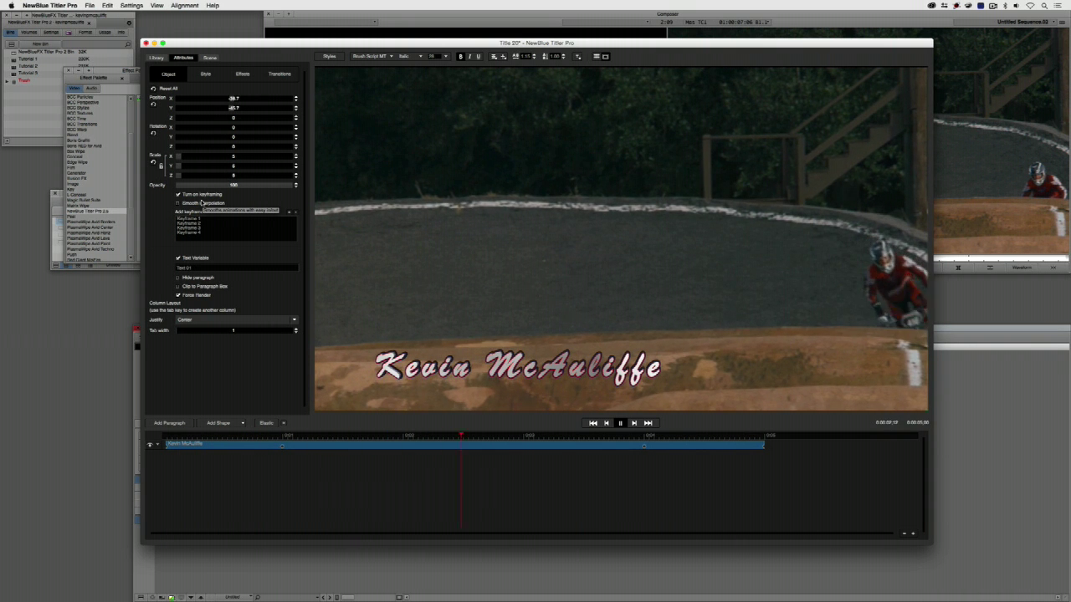
{"action": "key", "text": "space"}
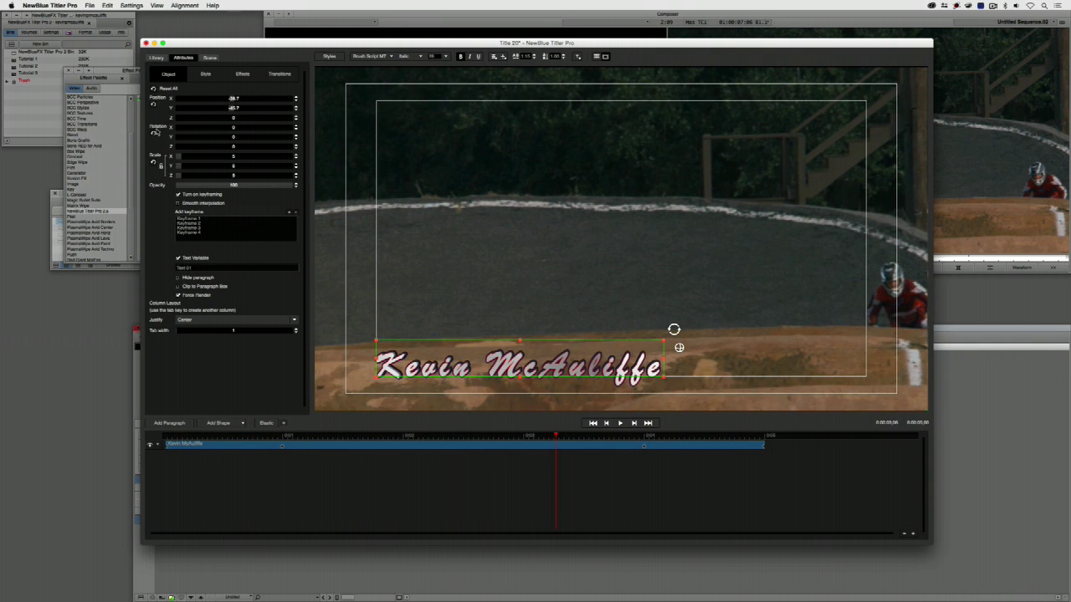
Close the designer with Apply to This Title and play the sequence in Avid
{"action": "left_click", "coordinate": [145, 42]}
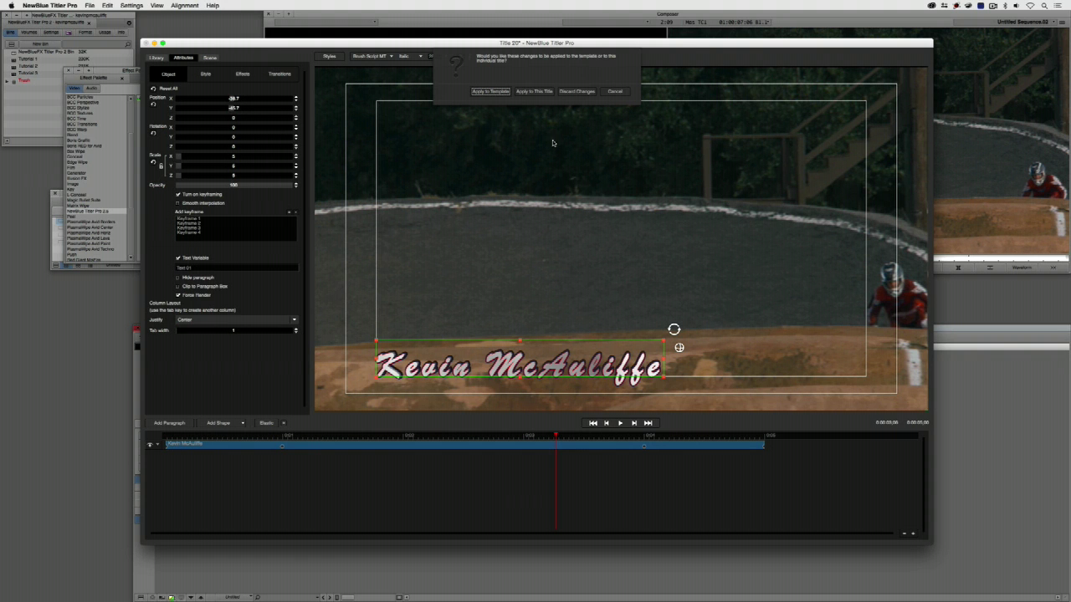
{"action": "left_click", "coordinate": [534, 91]}
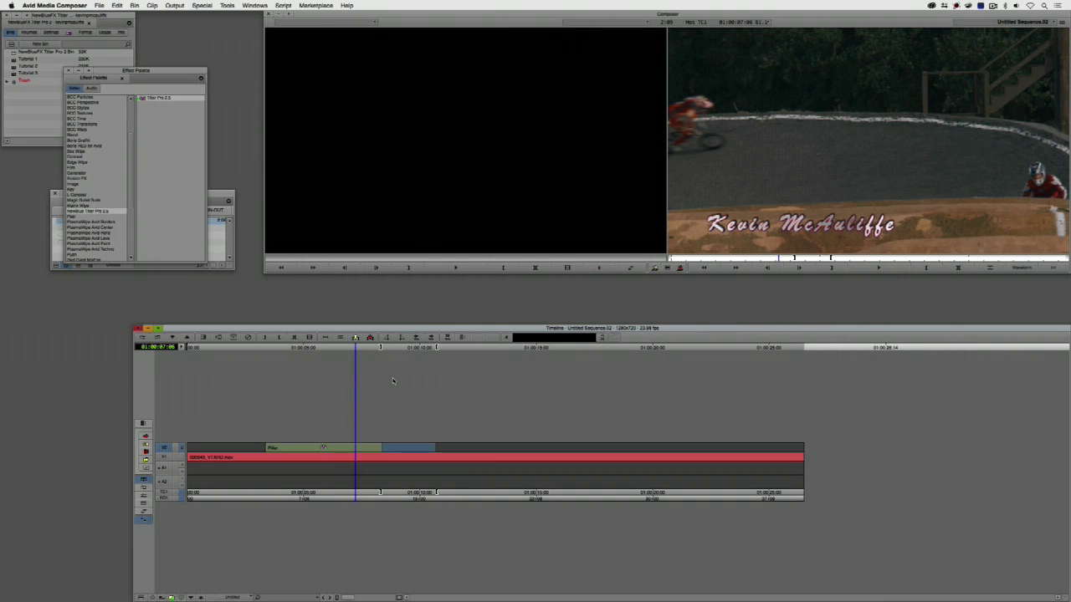
{"action": "left_click", "coordinate": [241, 430]}
{"action": "key", "text": "space"}
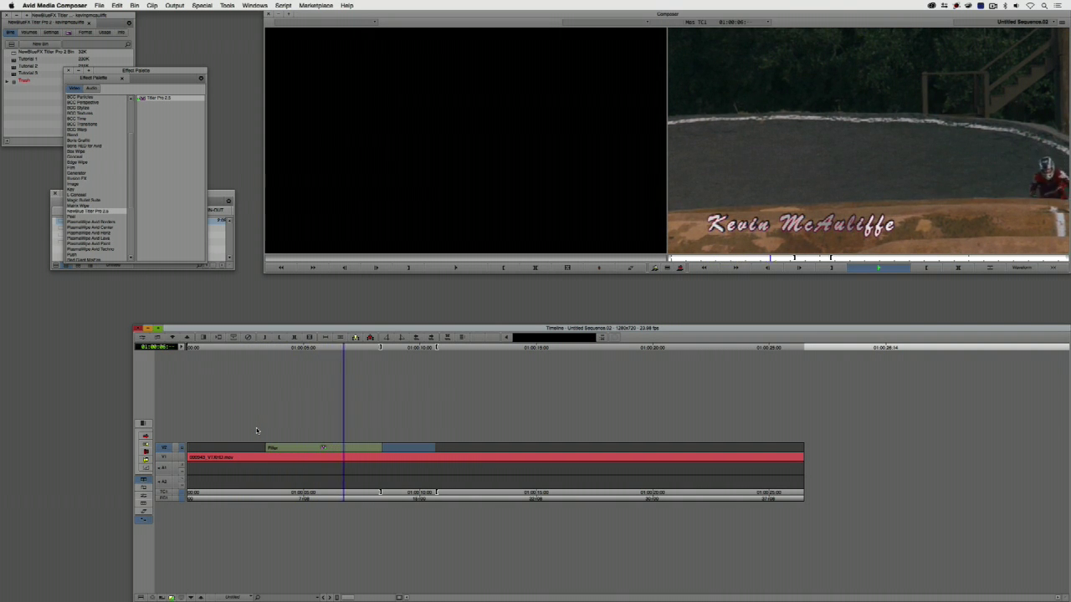
{"action": "key", "text": "space"}
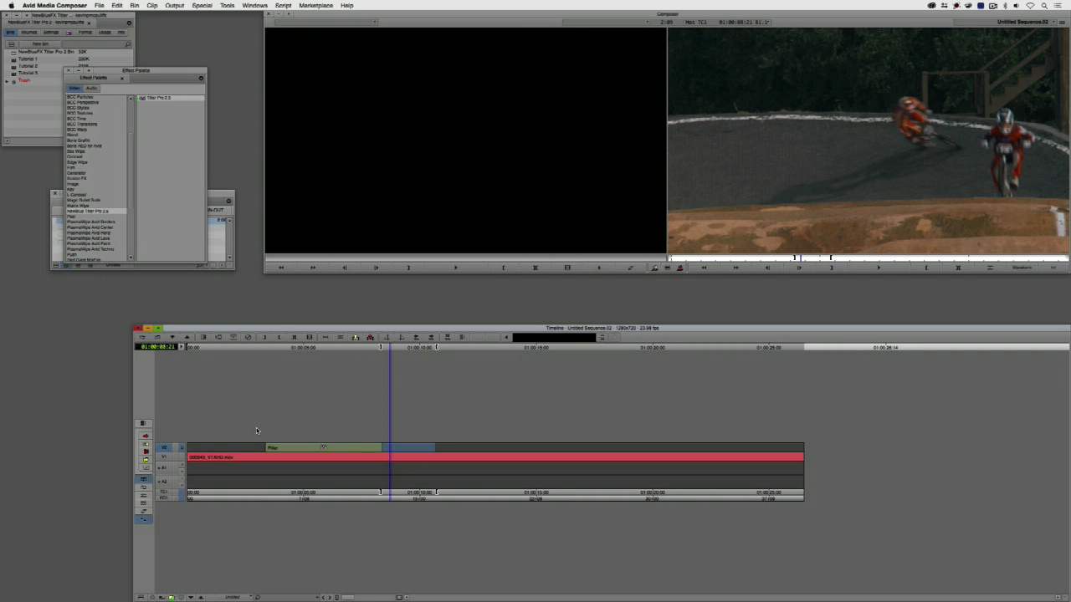
Reopen the title clip via Add/Edit Title in the full Title Designer
{"action": "left_click", "coordinate": [327, 398]}
{"action": "right_click", "coordinate": [327, 399]}
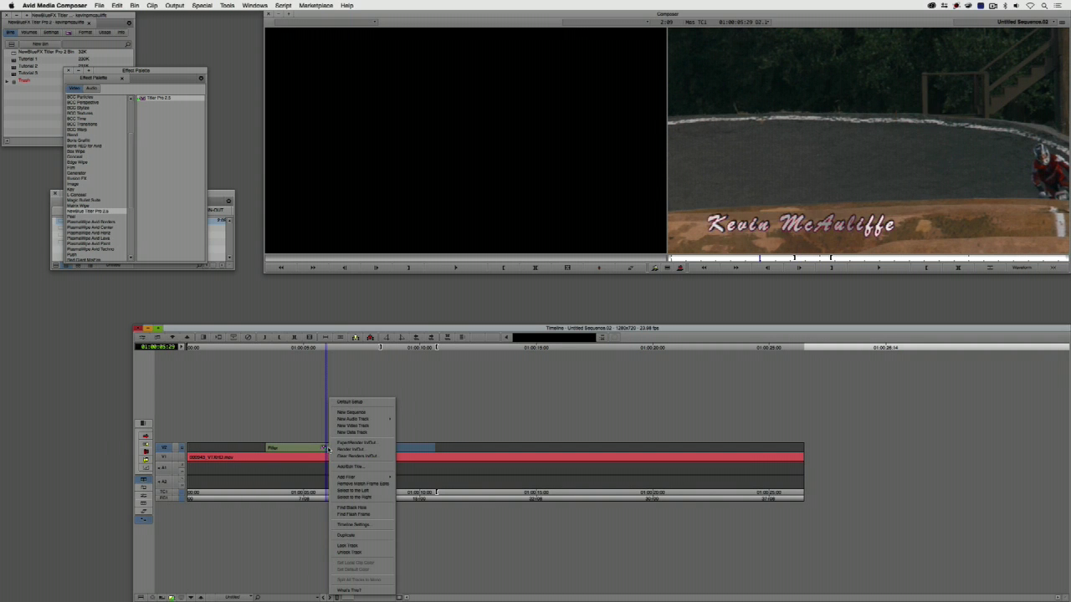
{"action": "left_click", "coordinate": [371, 467]}
{"action": "left_click", "coordinate": [557, 306]}
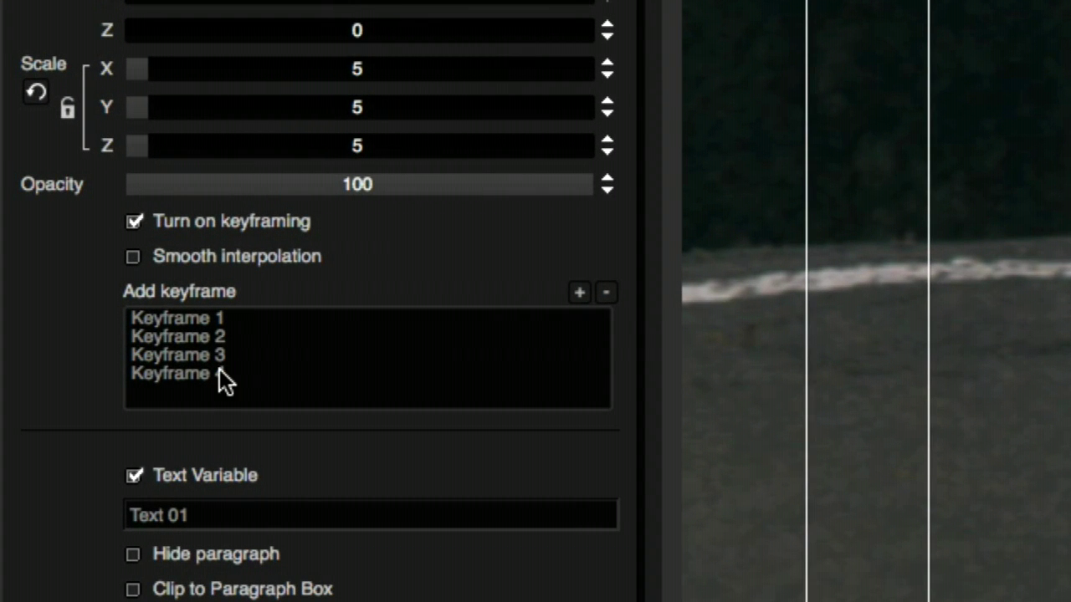
Delete Keyframe 4, then save and close the title designer
{"action": "left_click", "coordinate": [219, 373]}
{"action": "left_click", "coordinate": [608, 294]}
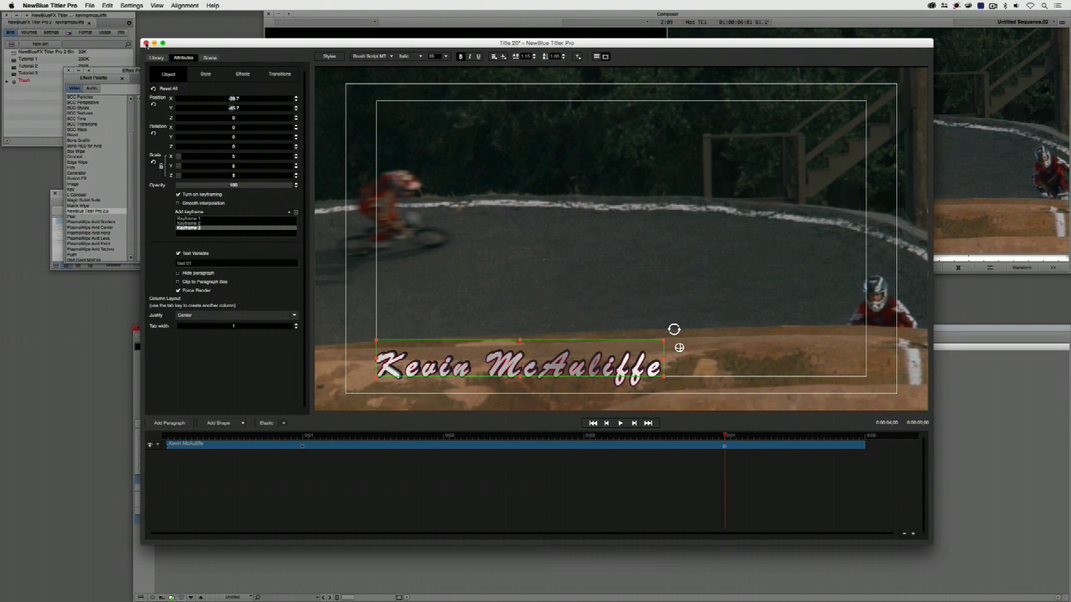
{"action": "left_click", "coordinate": [142, 25]}
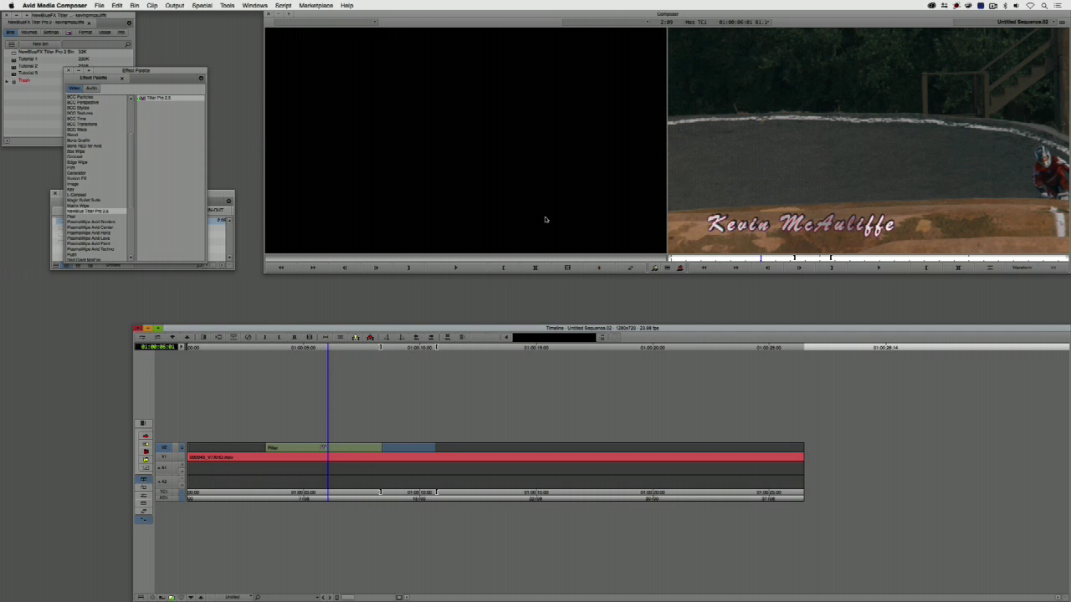
Review the title playback and park at the frame for the new end, about 01:00:11:06
{"action": "left_click_drag", "start_coordinate": [303, 466], "coordinate": [251, 457]}
{"action": "key", "text": "space"}
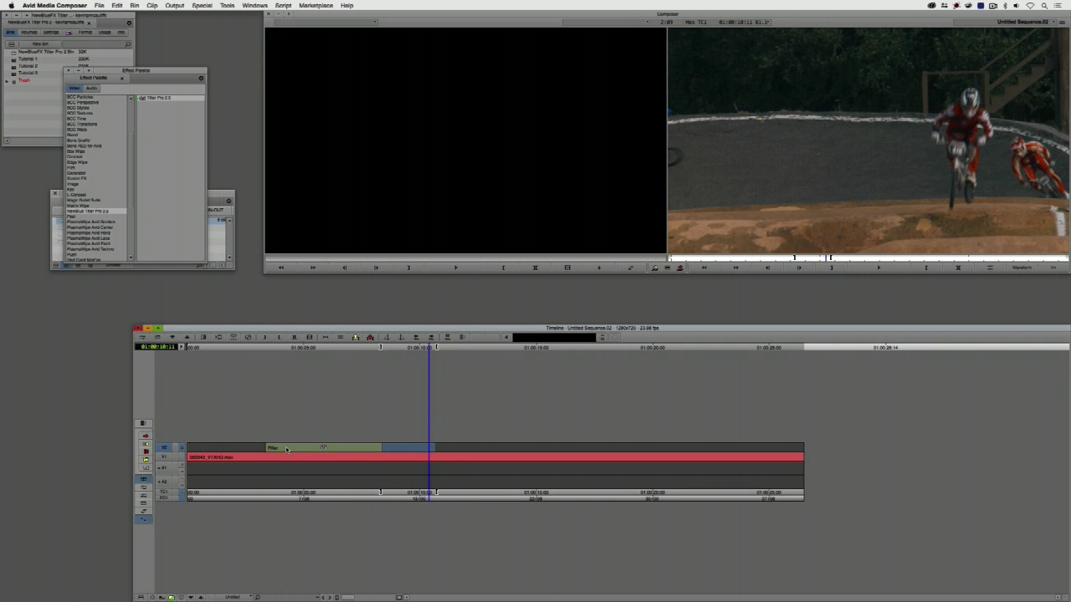
{"action": "left_click", "coordinate": [445, 457]}
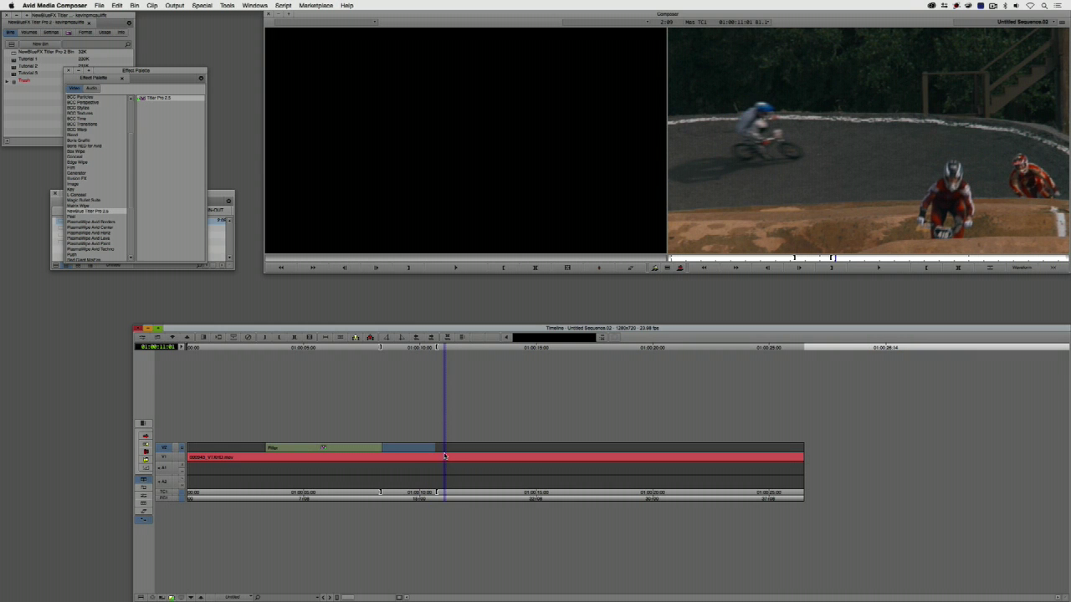
{"action": "left_click", "coordinate": [449, 454]}
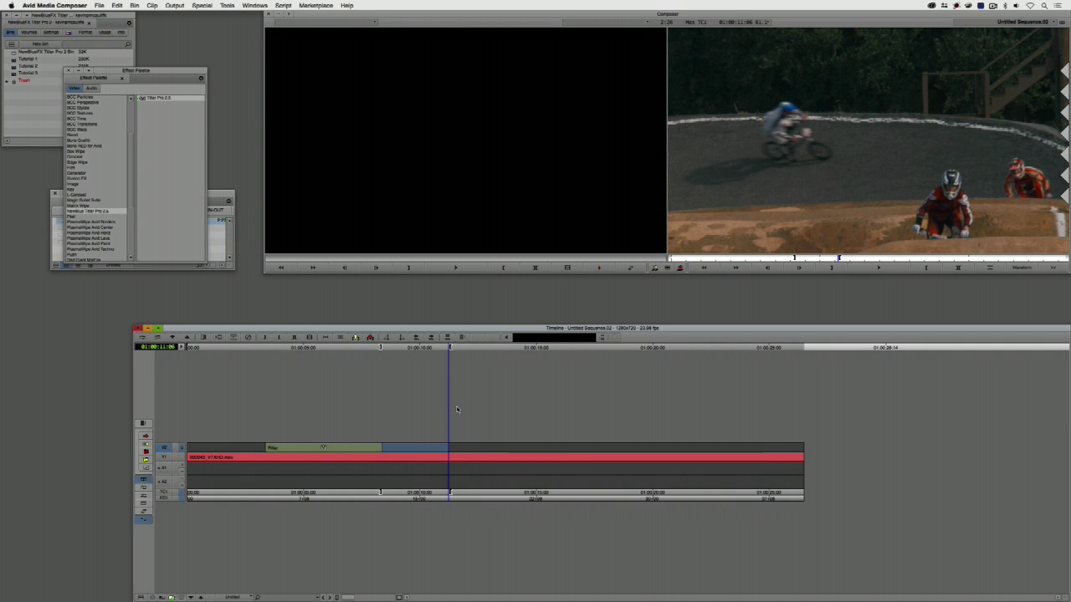
Mark In at 01:00:11:06, extend the Titler clip to it, and replay from before the title
{"action": "key", "text": "i"}
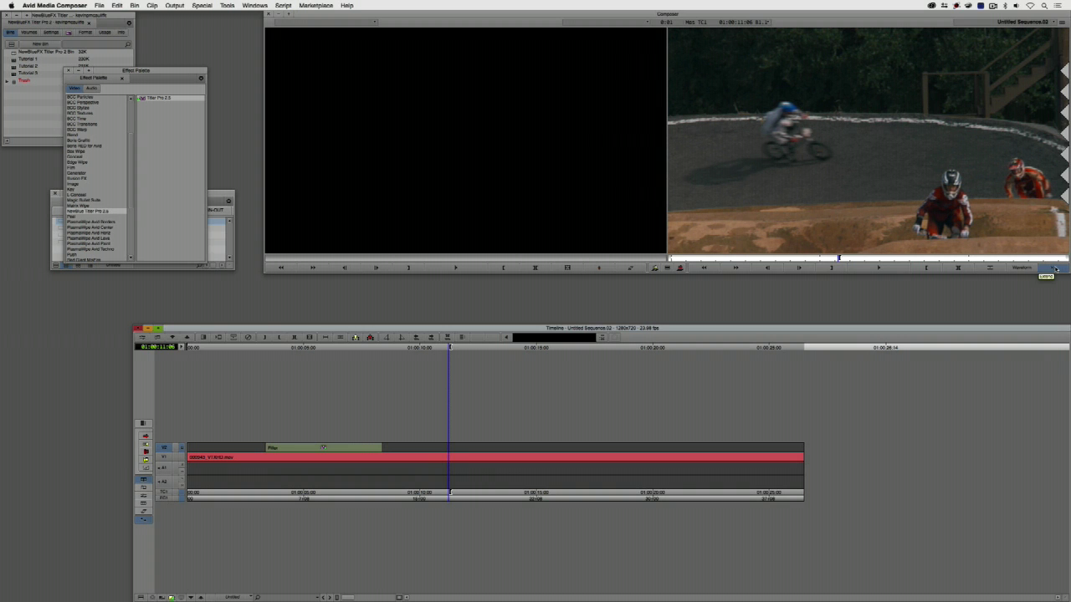
{"action": "key", "text": "b"}
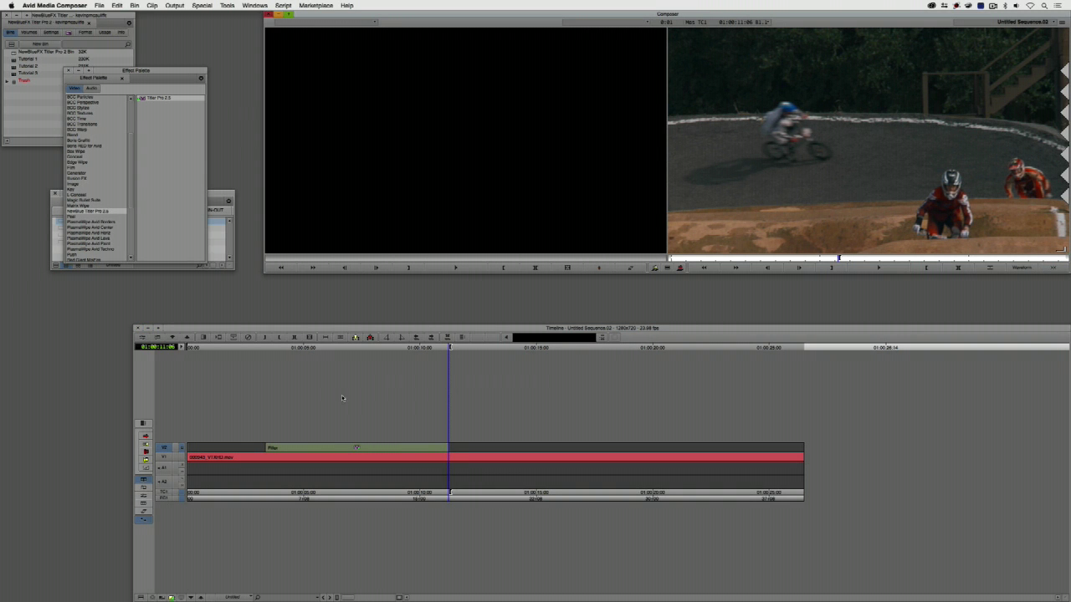
{"action": "left_click_drag", "start_coordinate": [299, 352], "coordinate": [264, 355]}
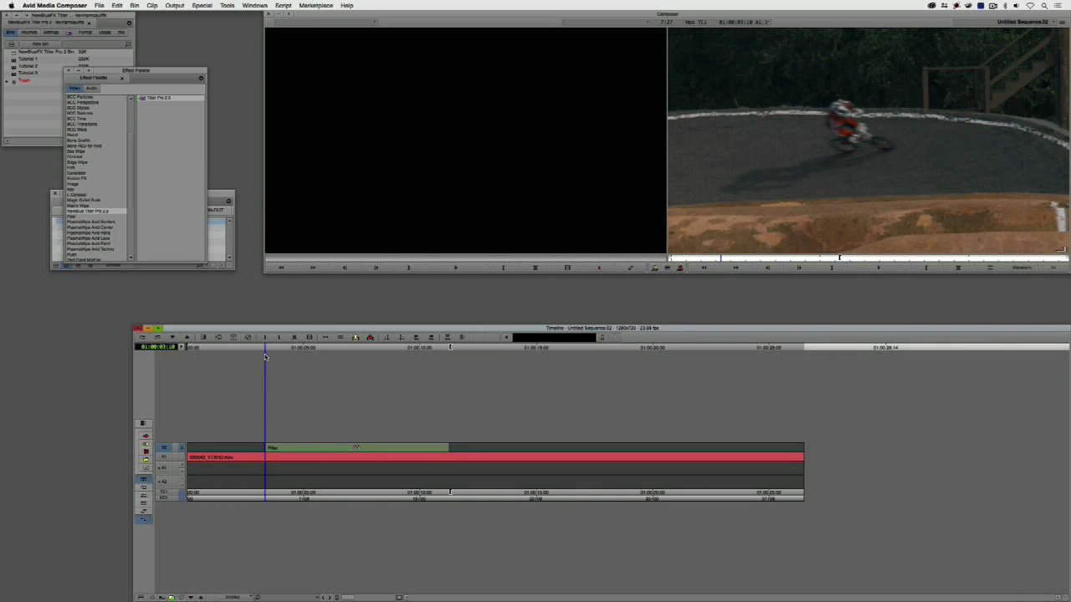
{"action": "key", "text": "space"}
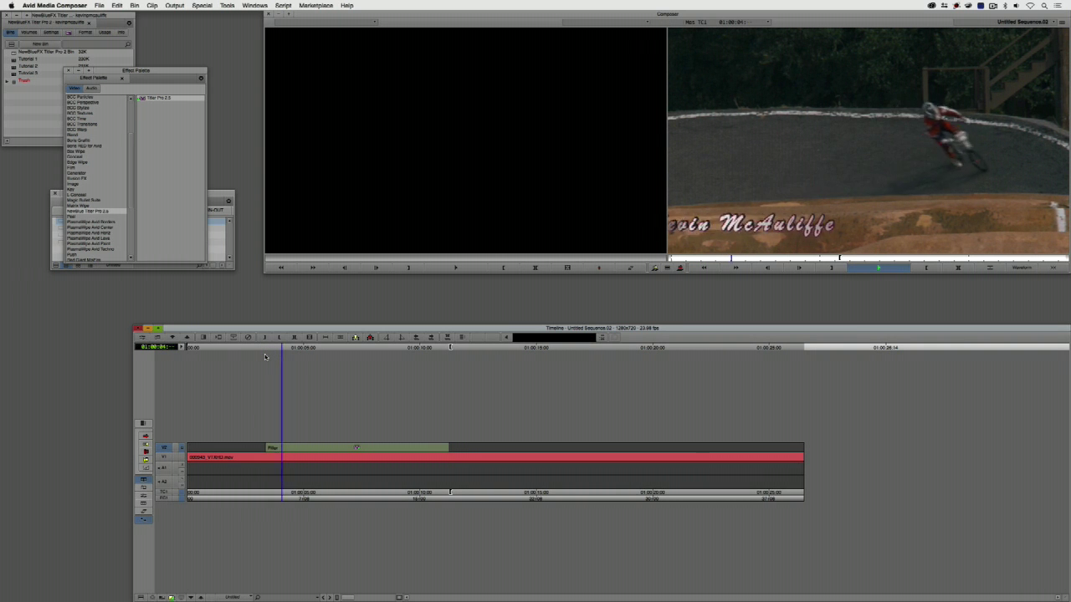
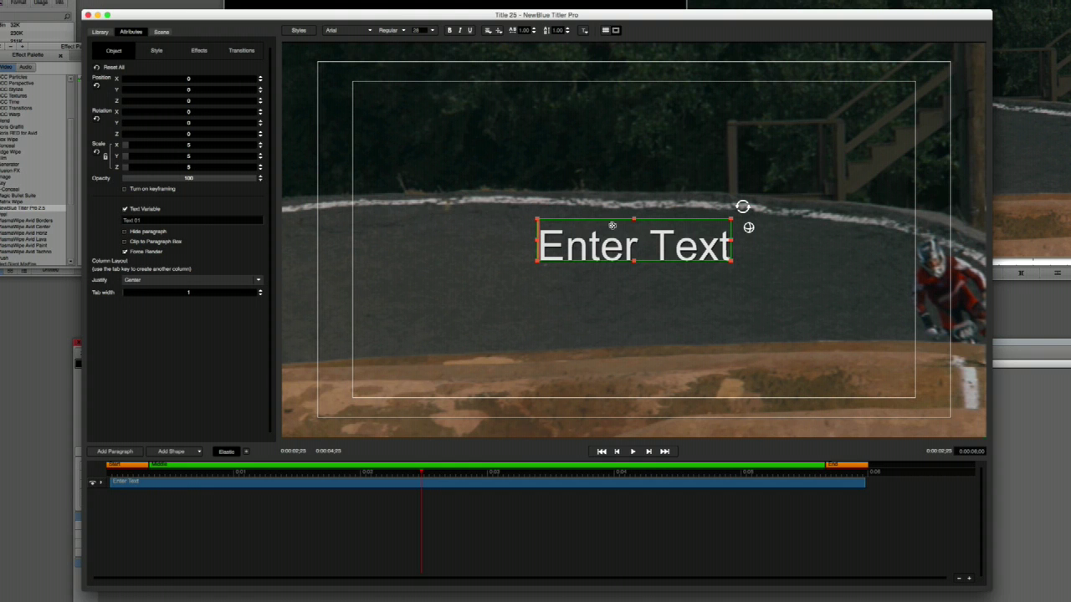
Check the opening and closing Fade In transitions on the Enter Text track
{"action": "left_click", "coordinate": [101, 483]}
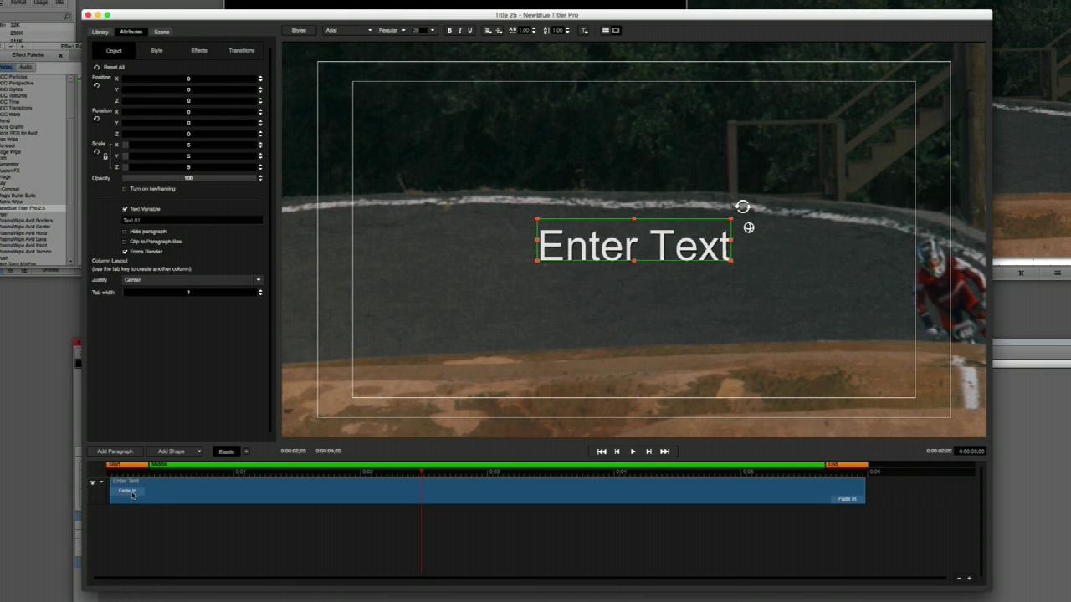
{"action": "left_click", "coordinate": [131, 493]}
{"action": "left_click", "coordinate": [172, 493]}
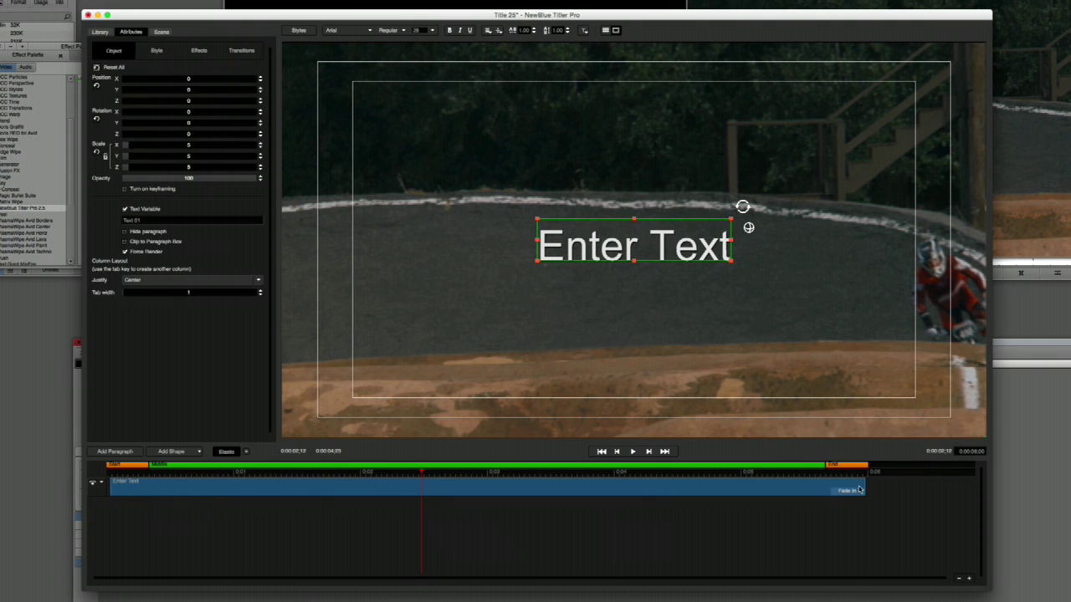
{"action": "left_click", "coordinate": [172, 494]}
{"action": "left_click", "coordinate": [166, 498]}
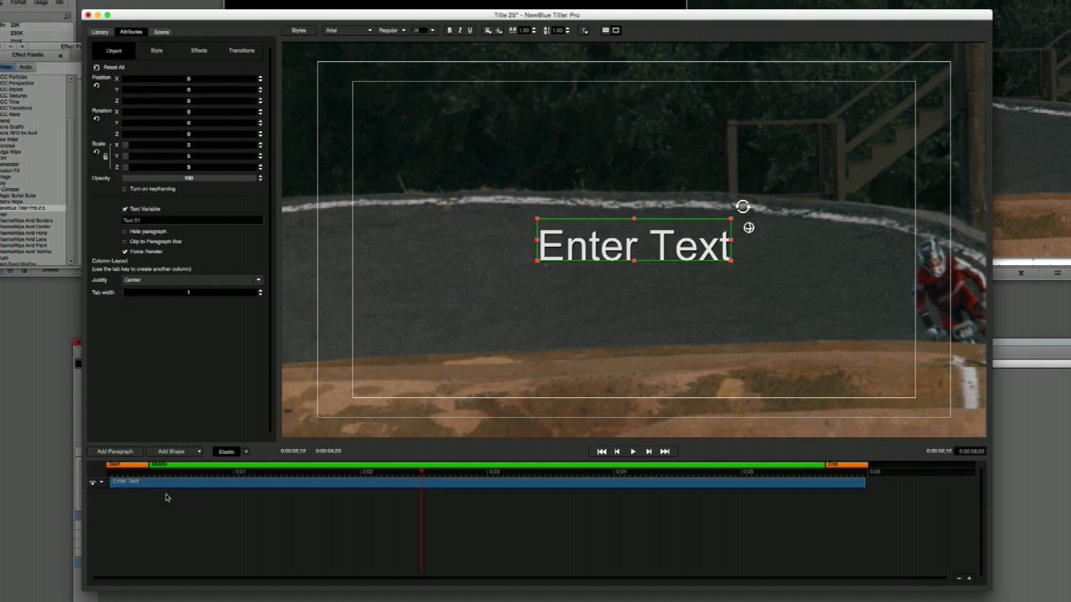
Preview the title's opening and move the Enter Text line to the lower-left corner
{"action": "left_click", "coordinate": [107, 478]}
{"action": "left_click_drag", "start_coordinate": [128, 478], "coordinate": [528, 474]}
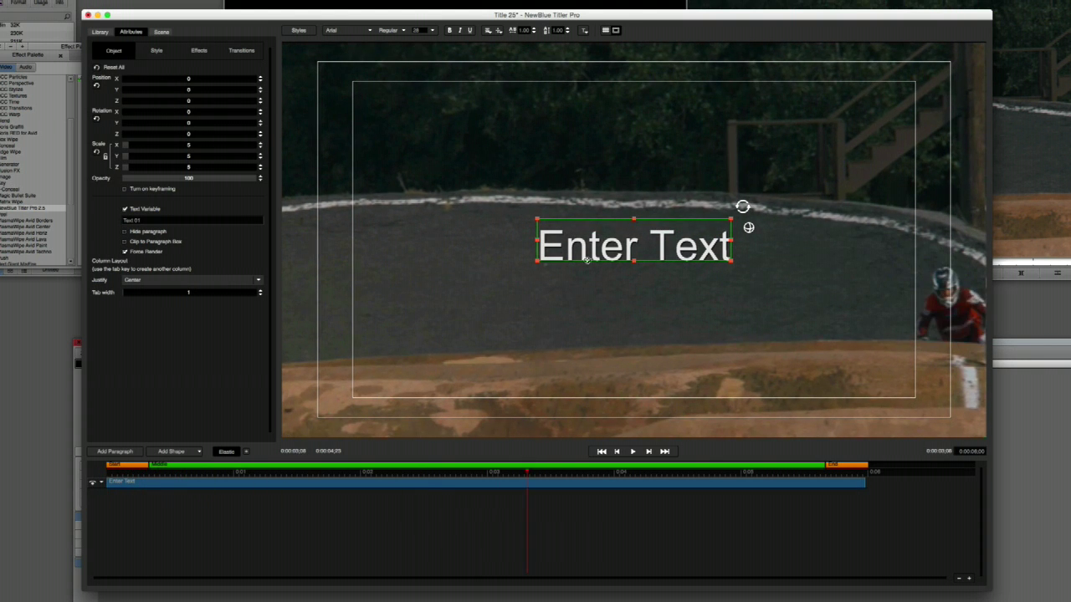
{"action": "left_click_drag", "start_coordinate": [578, 231], "coordinate": [391, 369]}
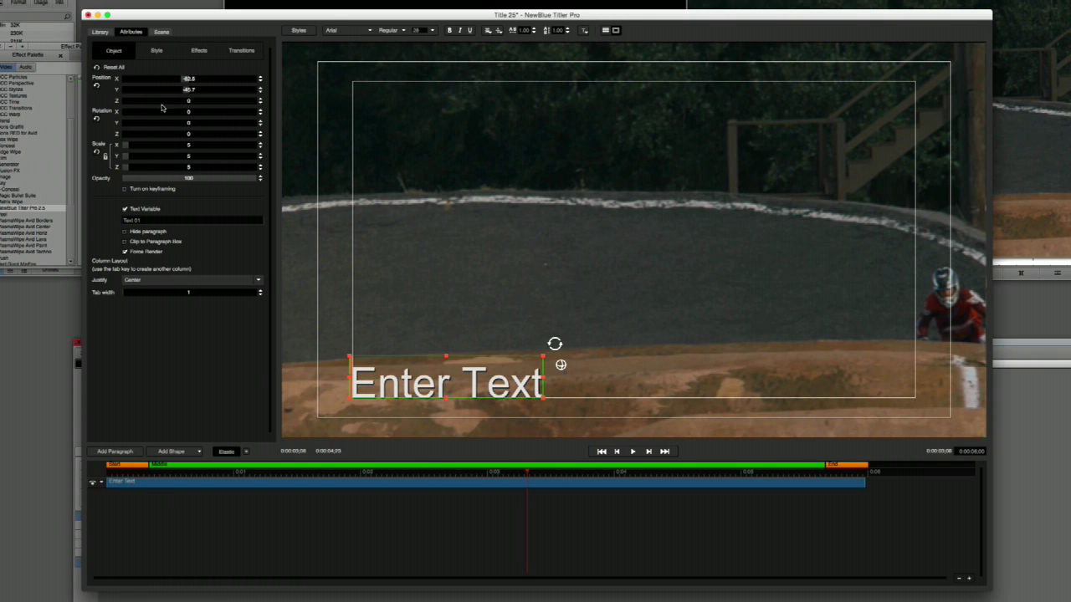
{"action": "left_click", "coordinate": [101, 32]}
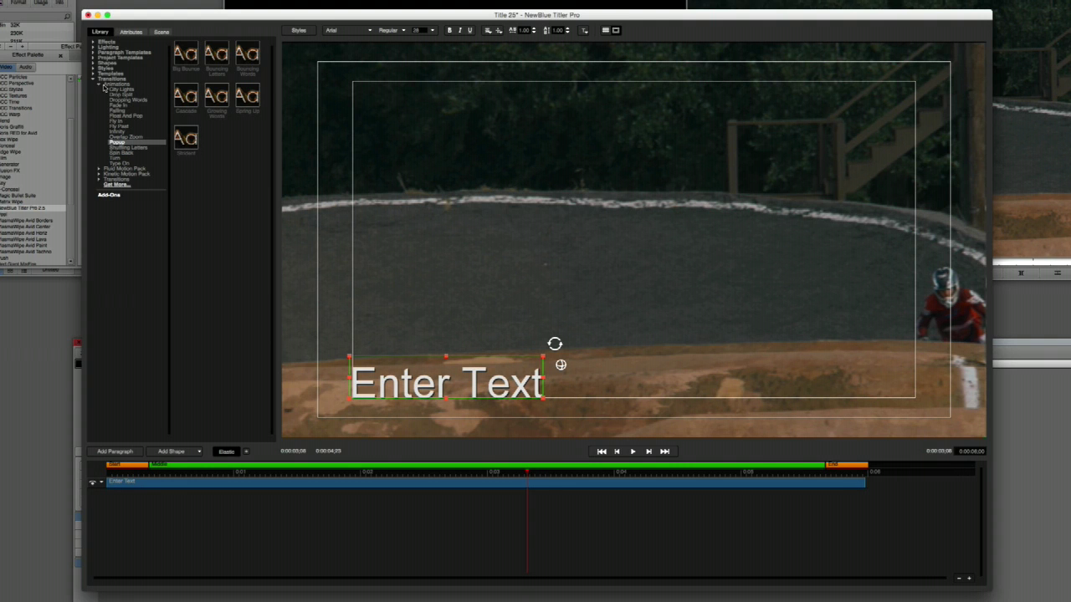
Apply the Fast Right Fly In preset to Enter Text and shorten the entrance transition
{"action": "left_click", "coordinate": [116, 122]}
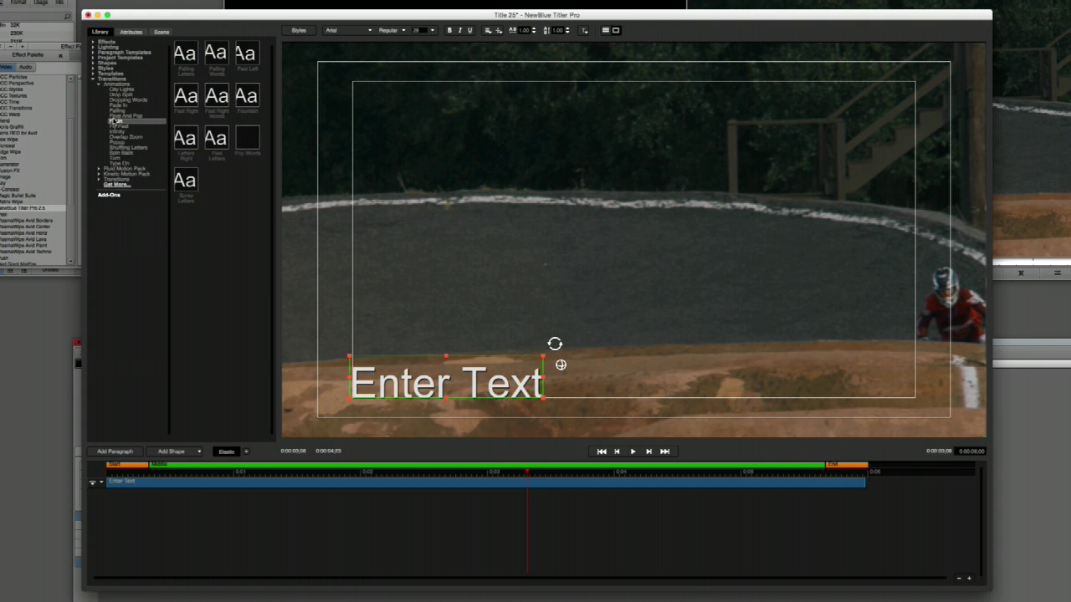
{"action": "left_click", "coordinate": [186, 97]}
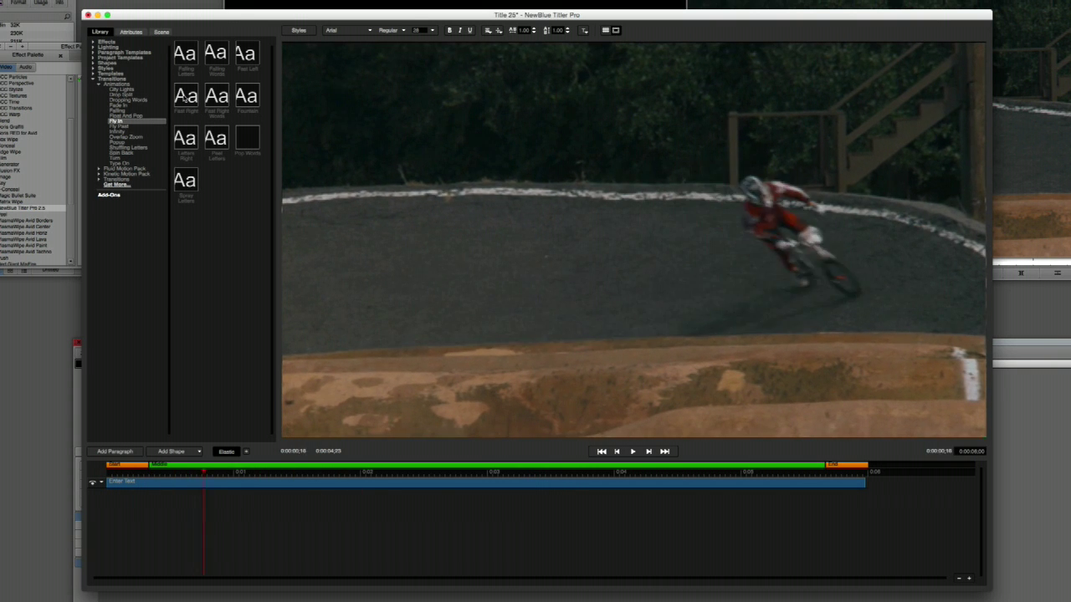
{"action": "double_click", "coordinate": [186, 97]}
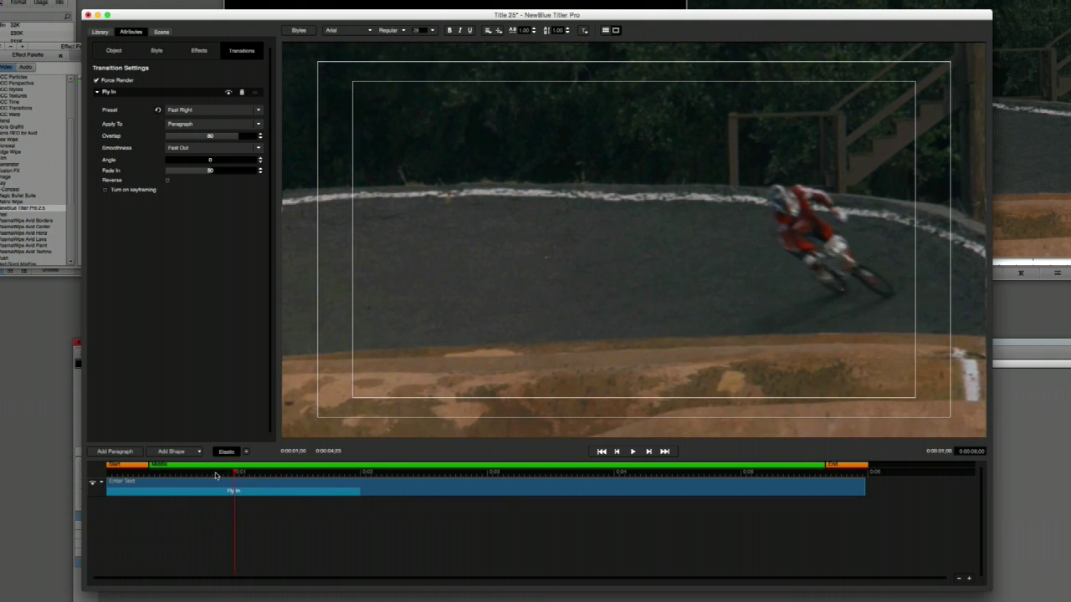
{"action": "left_click_drag", "start_coordinate": [358, 492], "coordinate": [205, 496]}
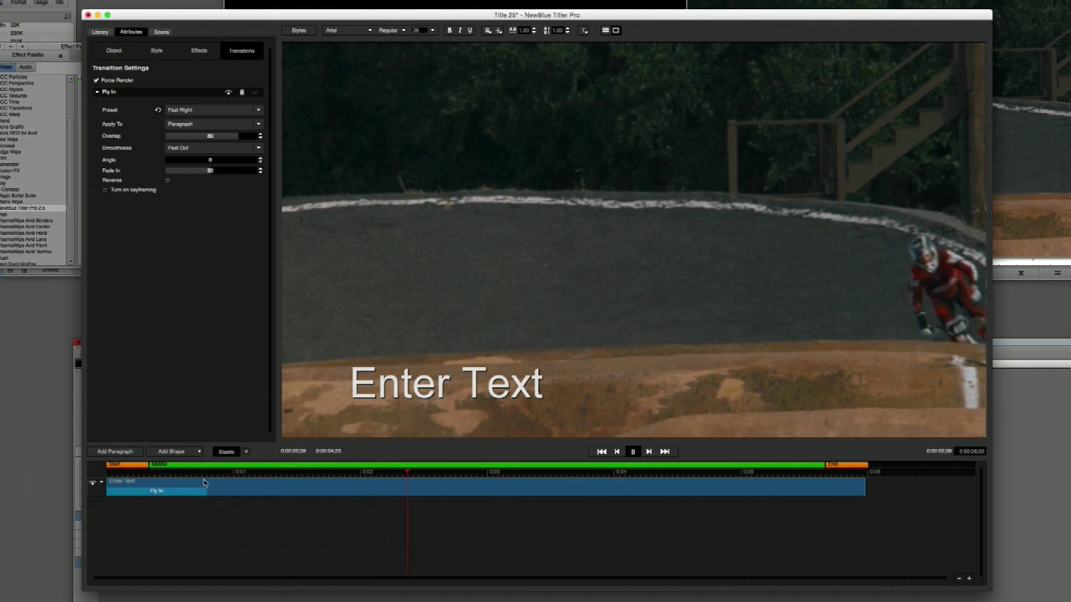
{"action": "key", "text": "space"}
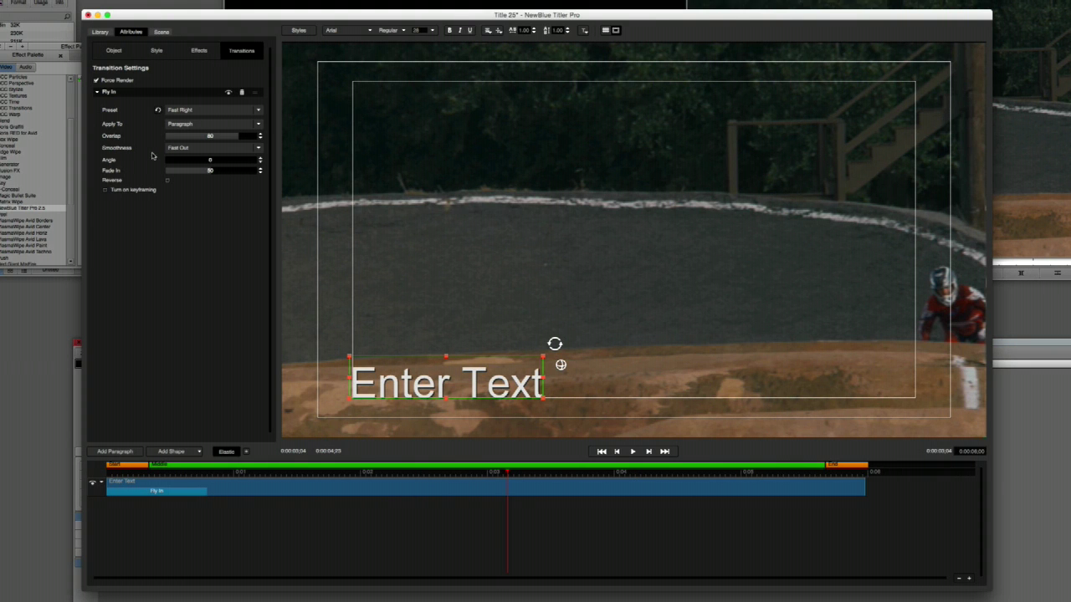
{"action": "left_click", "coordinate": [99, 32]}
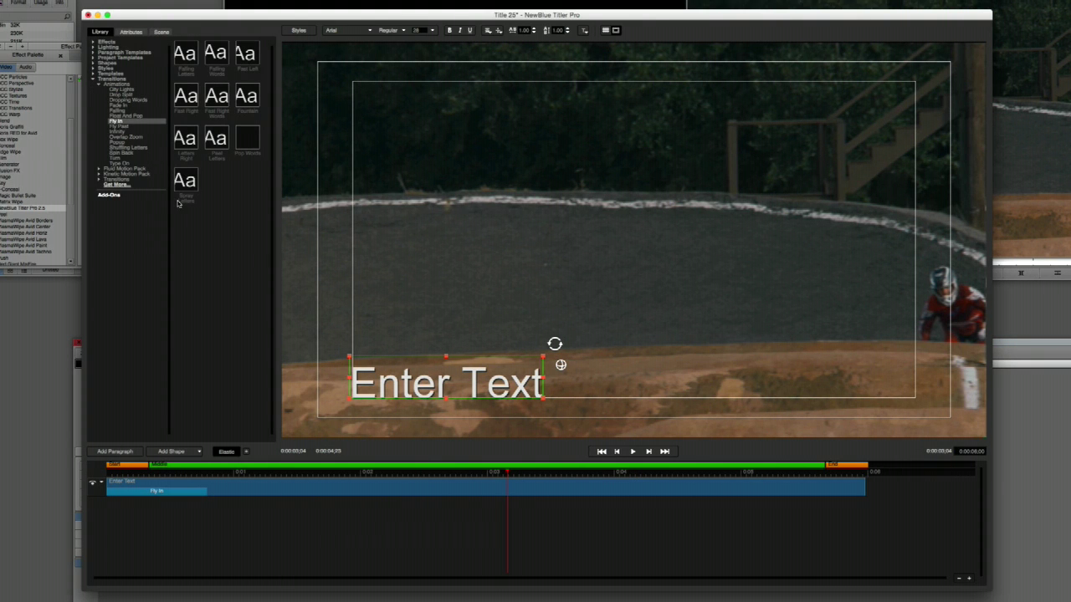
Add the Peel Letters Fly In preset at the end of the Enter Text track and preview it
{"action": "mouse_move", "coordinate": [215, 144]}
{"action": "left_click_drag", "start_coordinate": [216, 144], "coordinate": [650, 502]}
{"action": "left_click", "coordinate": [492, 486]}
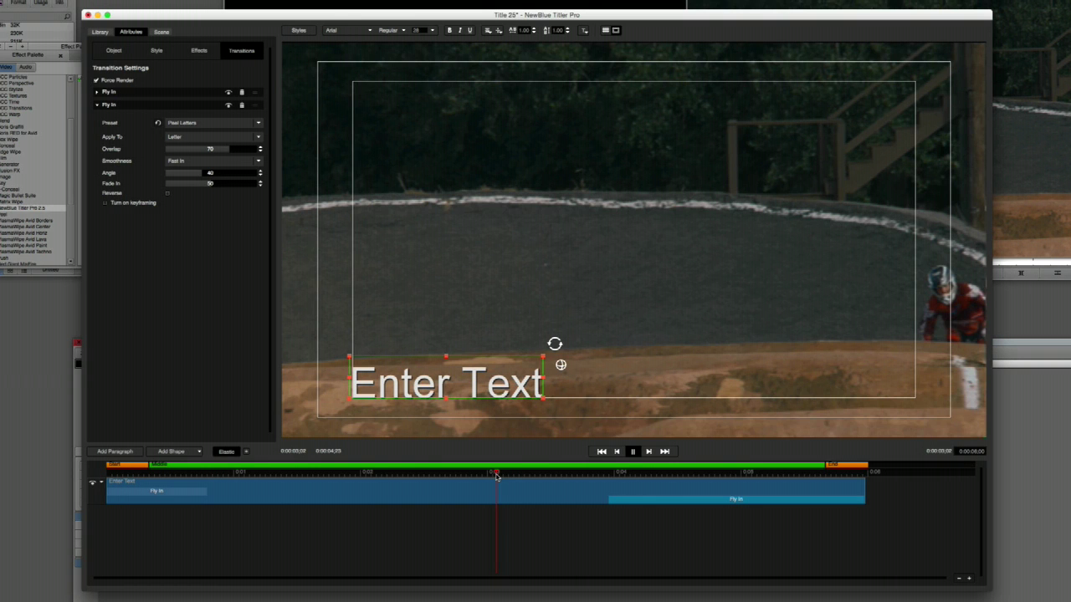
{"action": "key", "text": "space"}
{"action": "key", "text": "Home"}
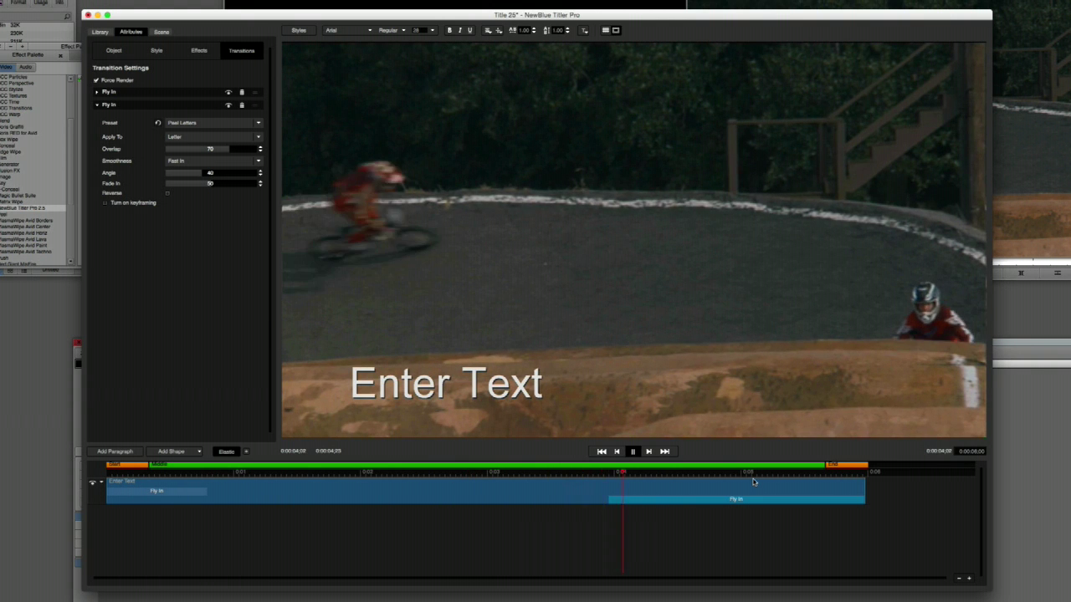
{"action": "key", "text": "Home"}
{"action": "key", "text": "space"}
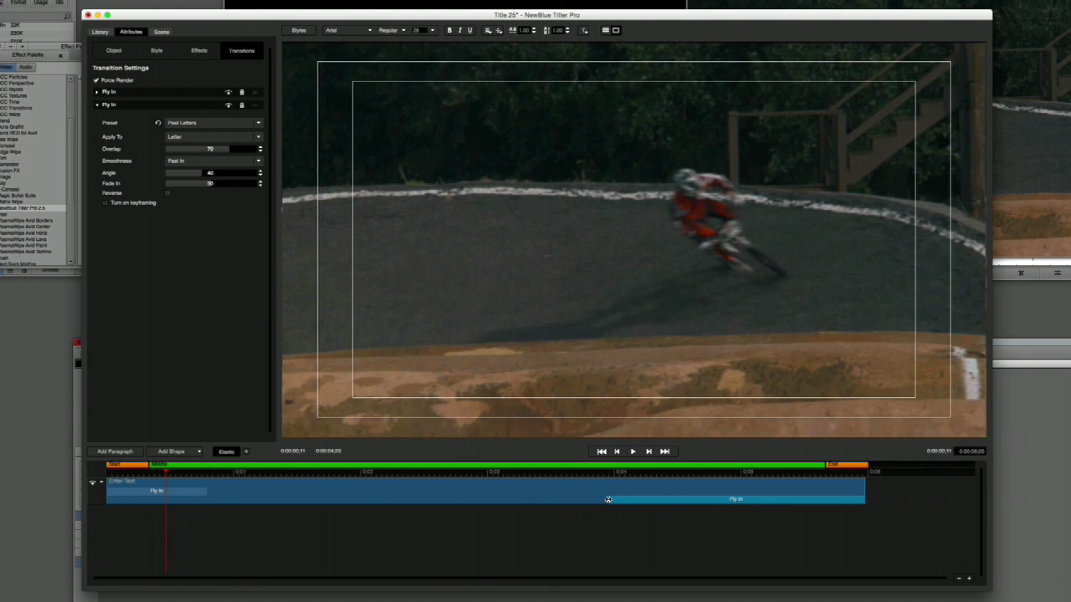
Trim the closing fly-in's left edge rightward twice so it starts later
{"action": "left_click_drag", "start_coordinate": [609, 501], "coordinate": [706, 502]}
{"action": "key", "text": "Home"}
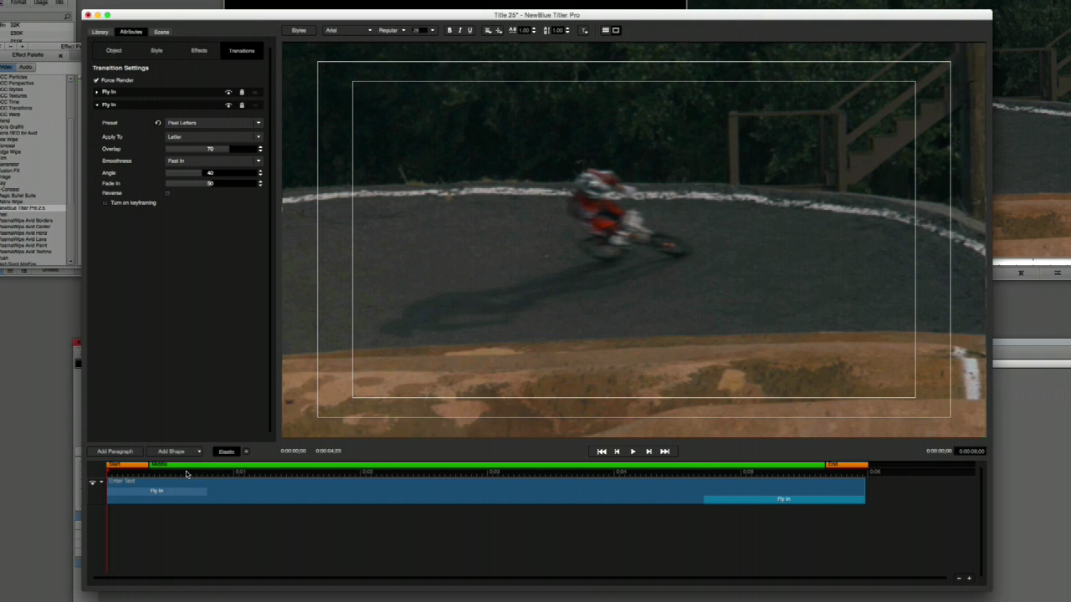
{"action": "key", "text": "space"}
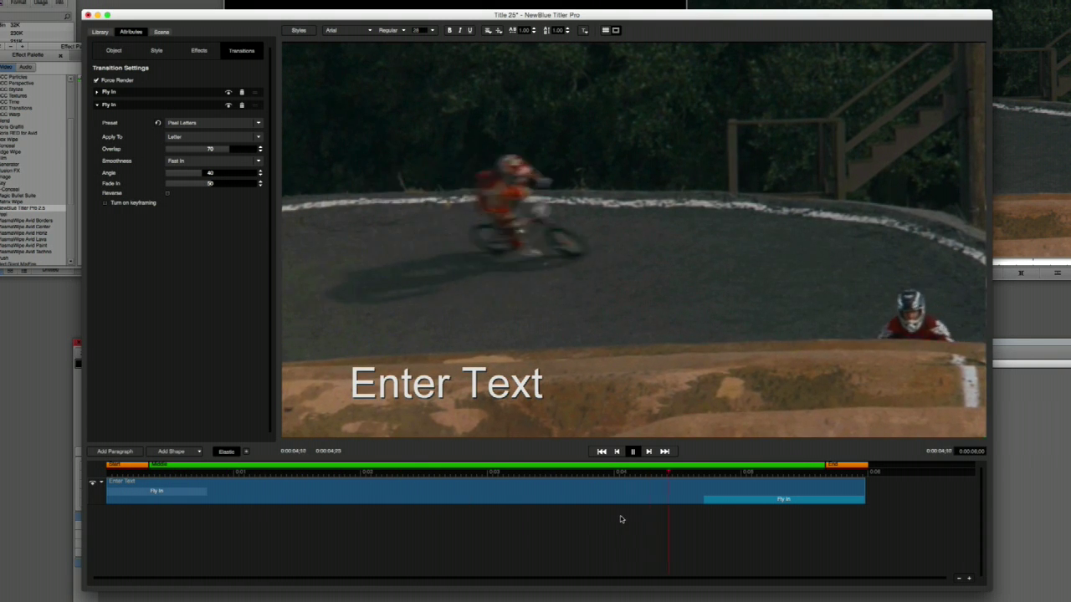
{"action": "key", "text": "space"}
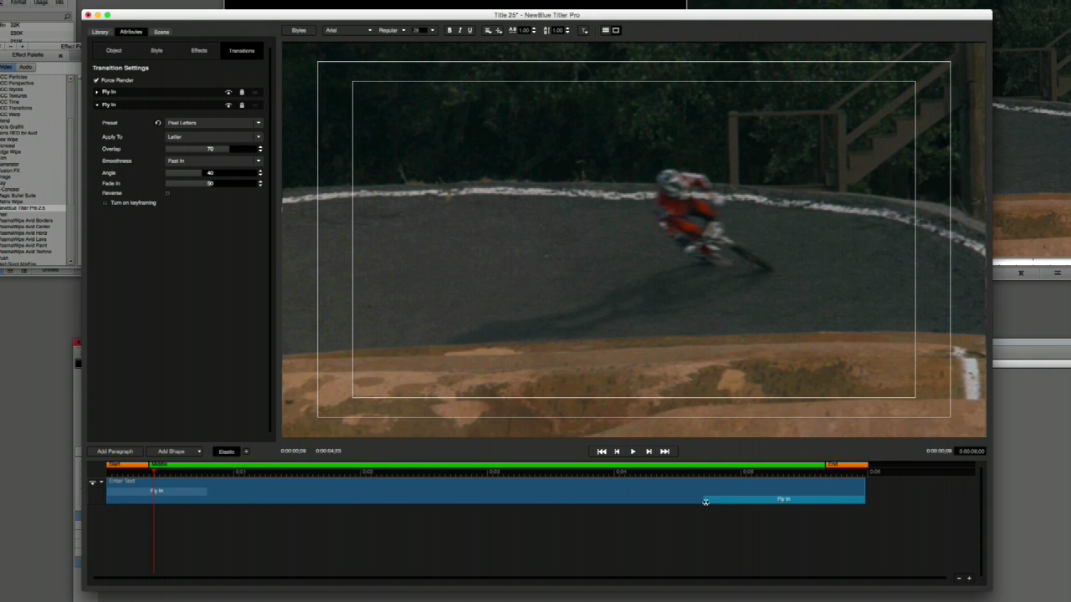
{"action": "left_click_drag", "start_coordinate": [704, 500], "coordinate": [736, 500]}
Extend the Start section slightly and drag the End marker left so the exit begins sooner
{"action": "left_click_drag", "start_coordinate": [149, 466], "coordinate": [210, 465]}
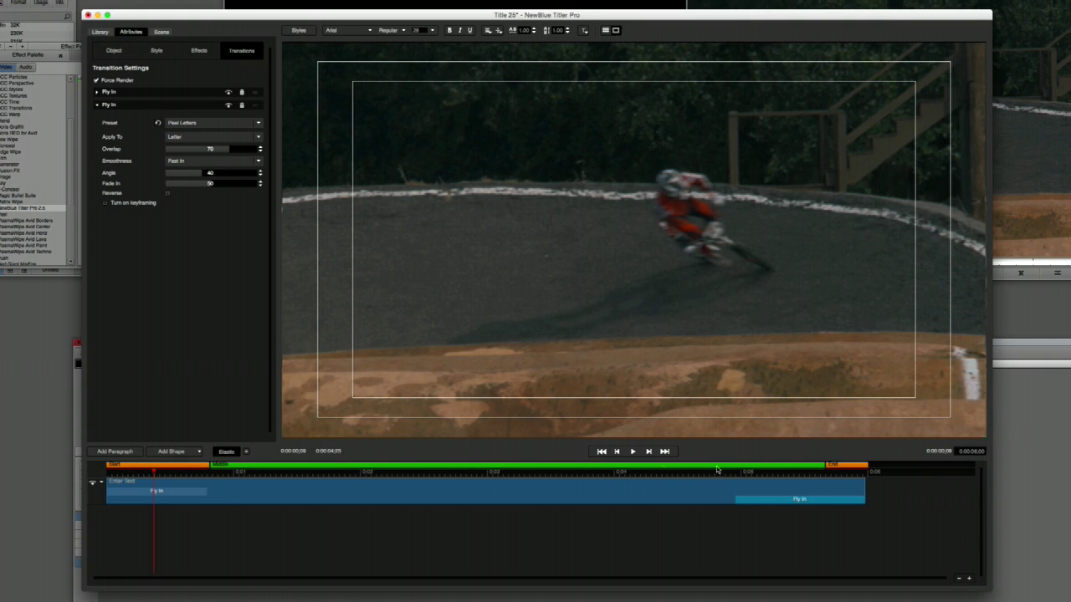
{"action": "left_click_drag", "start_coordinate": [827, 467], "coordinate": [734, 475]}
Add a timing region, delete it, then add and resize a new Marker 5 region
{"action": "right_click", "coordinate": [492, 466]}
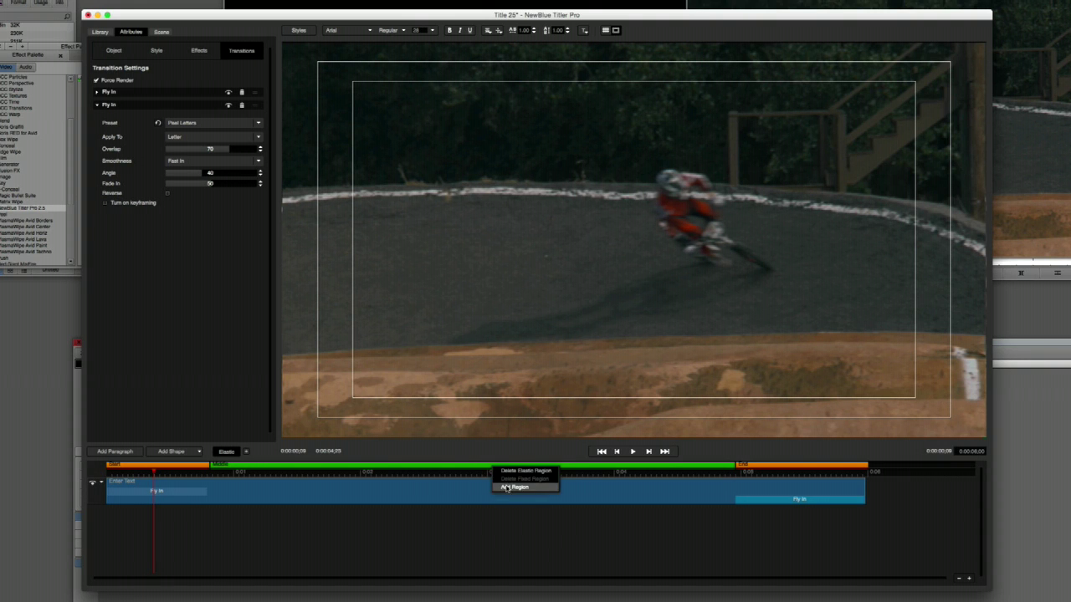
{"action": "left_click", "coordinate": [506, 488]}
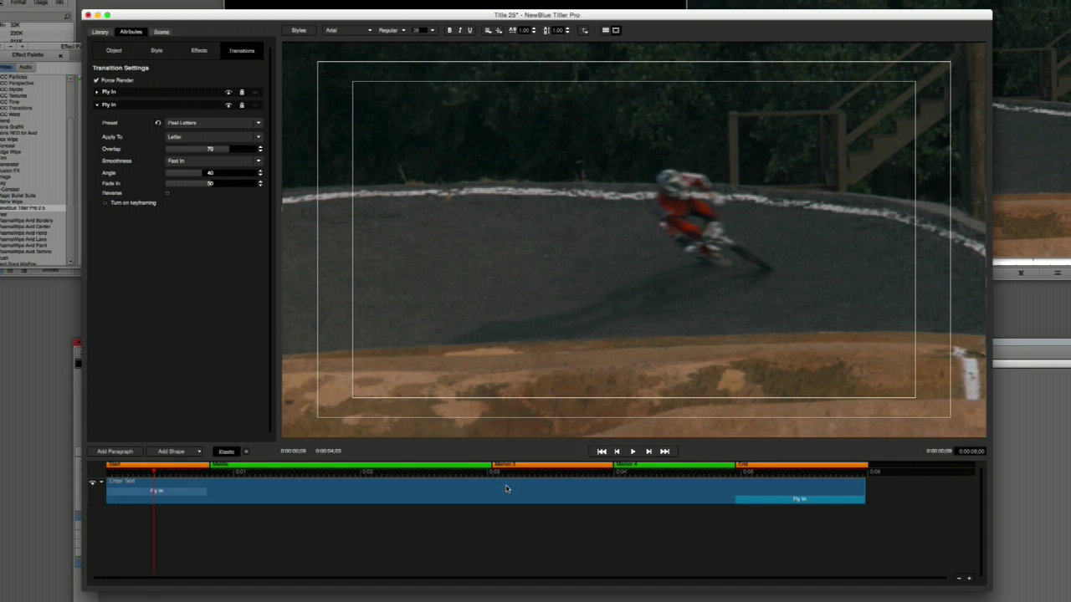
{"action": "right_click", "coordinate": [511, 465]}
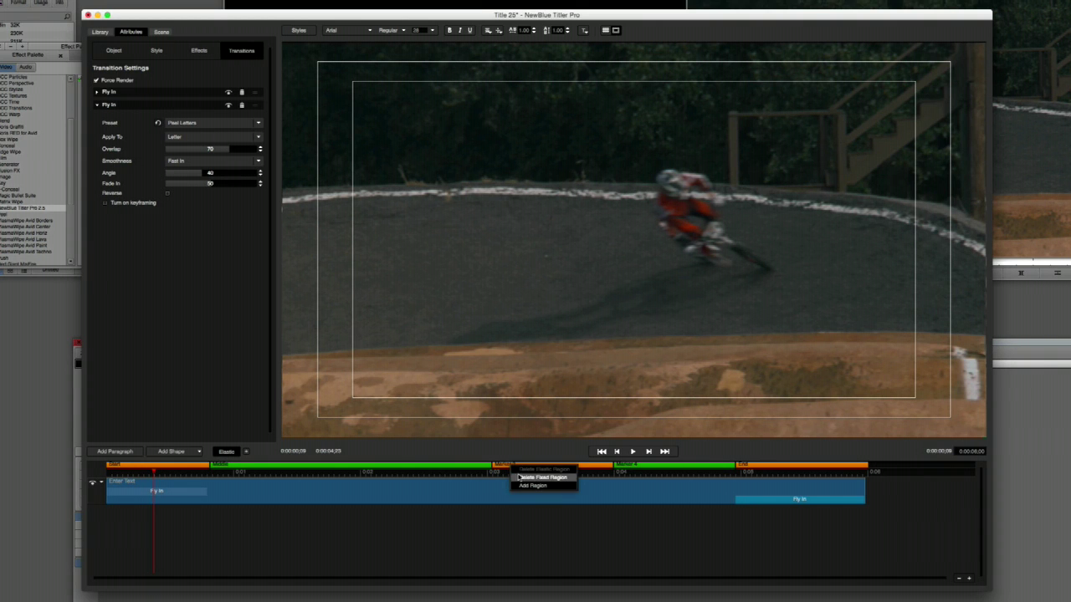
{"action": "left_click", "coordinate": [518, 474]}
{"action": "right_click", "coordinate": [518, 475]}
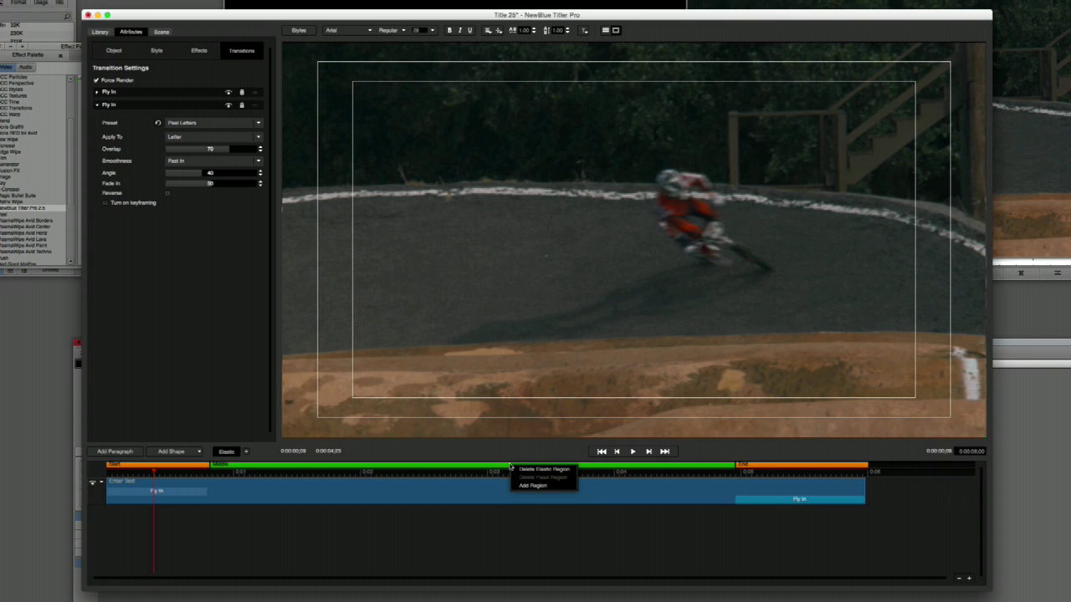
{"action": "left_click", "coordinate": [518, 486]}
{"action": "mouse_move", "coordinate": [507, 466]}
{"action": "left_mouse_down"}
{"action": "mouse_move", "coordinate": [456, 465]}
{"action": "mouse_move", "coordinate": [552, 464]}
{"action": "mouse_move", "coordinate": [435, 465]}
{"action": "mouse_move", "coordinate": [552, 464]}
{"action": "mouse_move", "coordinate": [470, 465]}
{"action": "left_mouse_up"}
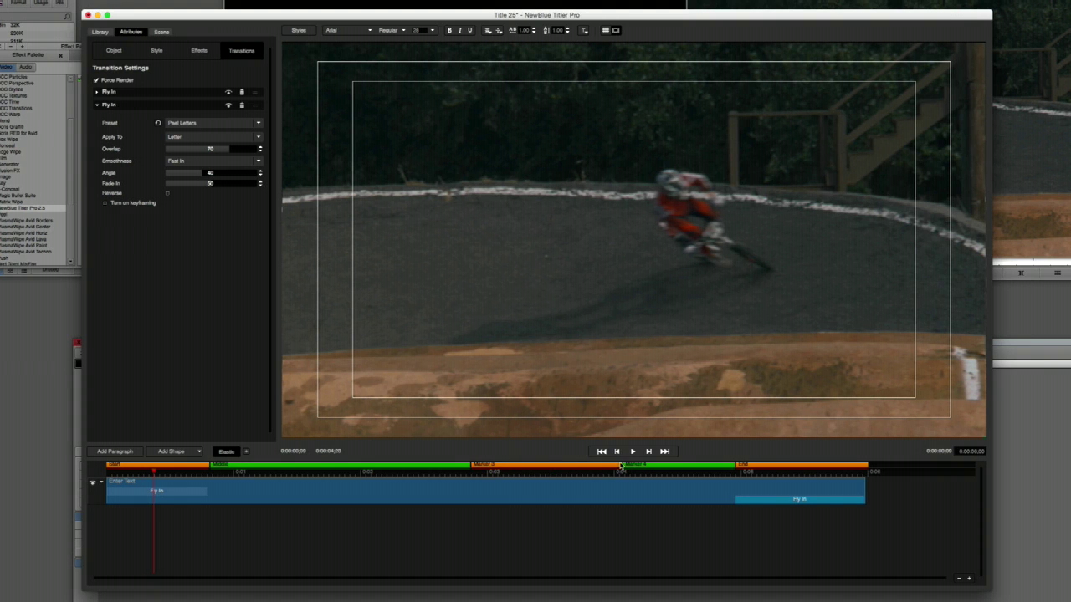
{"action": "left_click_drag", "start_coordinate": [621, 465], "coordinate": [580, 465]}
Delete the Marker 5 fixed region, close the editor and apply changes to this title only
{"action": "right_click", "coordinate": [551, 467]}
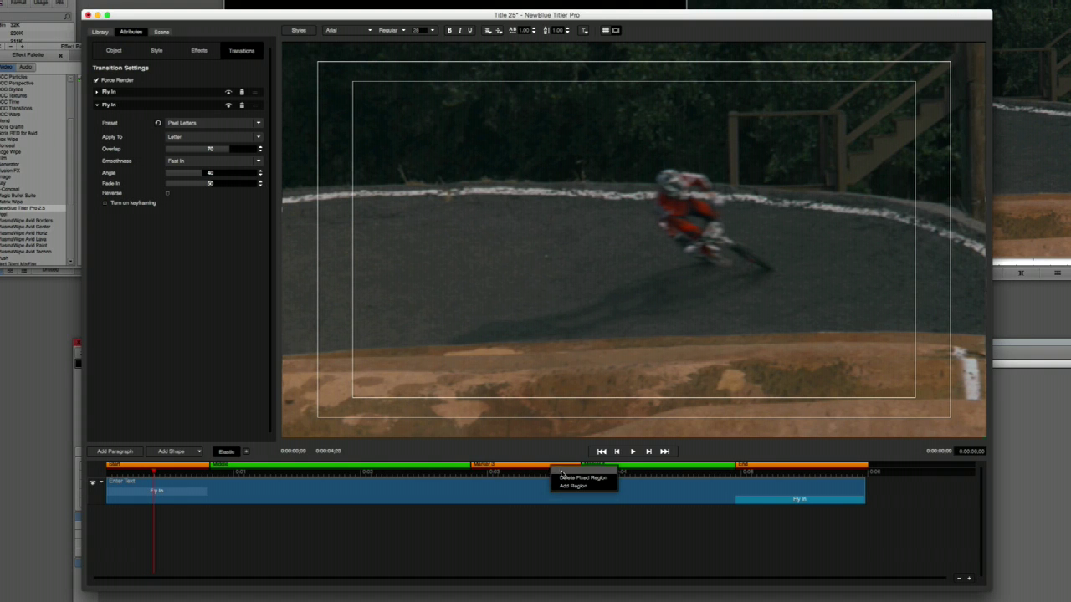
{"action": "left_click", "coordinate": [579, 479]}
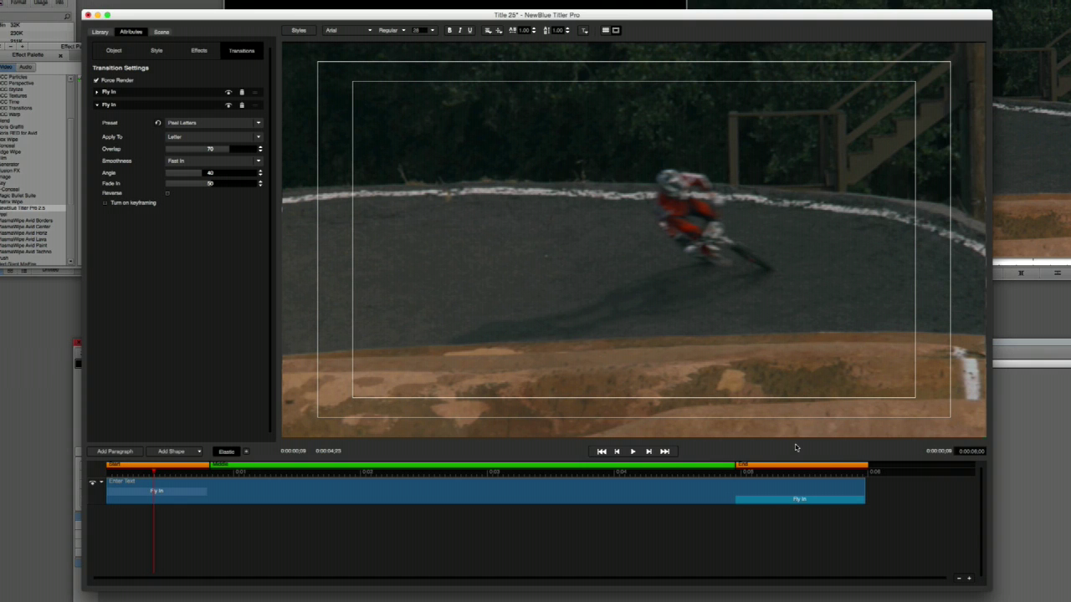
{"action": "left_click", "coordinate": [88, 15]}
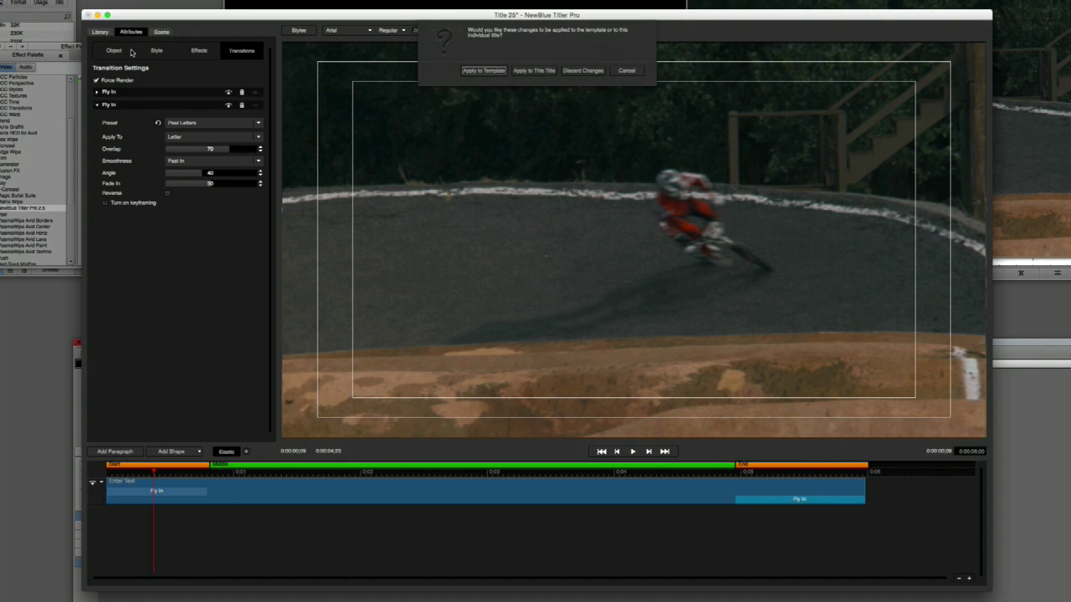
{"action": "left_click", "coordinate": [533, 71]}
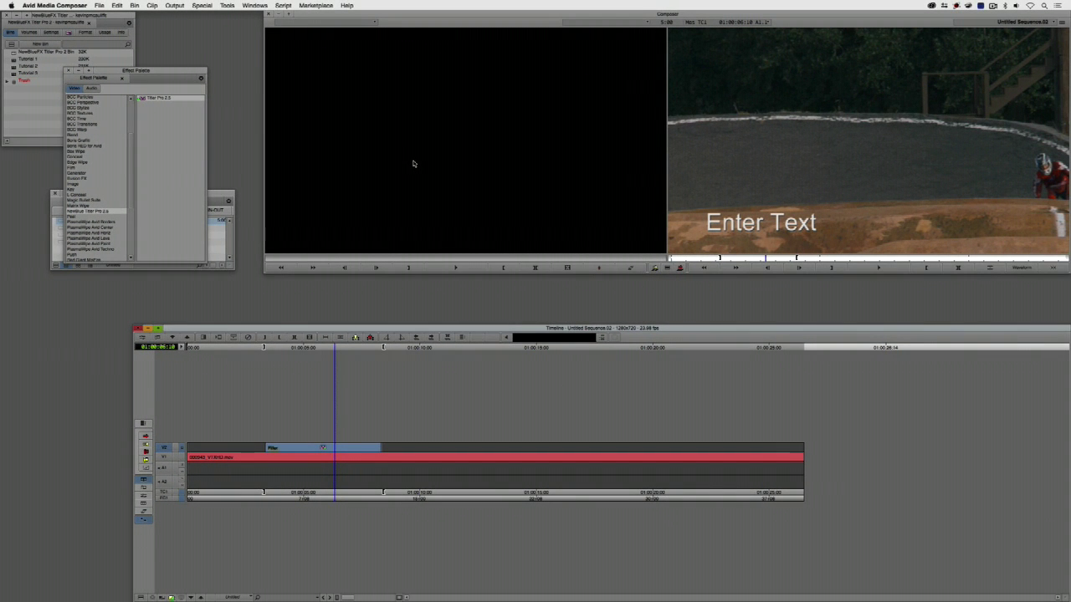
Play the sequence to check the title, then mark a new Out point at 01:00:12:10
{"action": "key", "text": "j"}
{"action": "key", "text": "k"}
{"action": "left_click", "coordinate": [358, 337]}
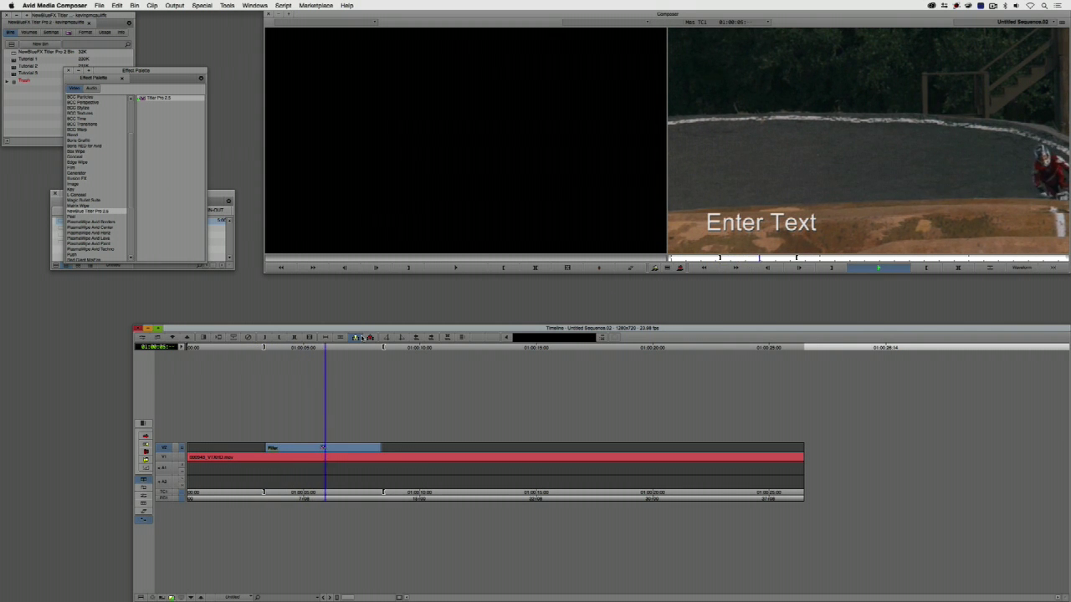
{"action": "left_click", "coordinate": [360, 337]}
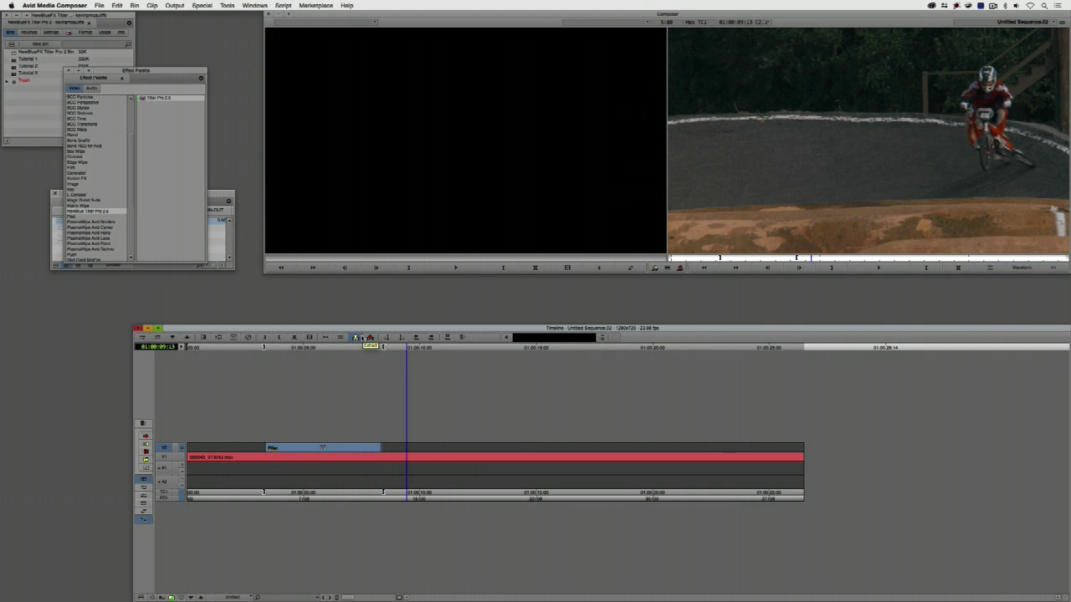
{"action": "key", "text": "w"}
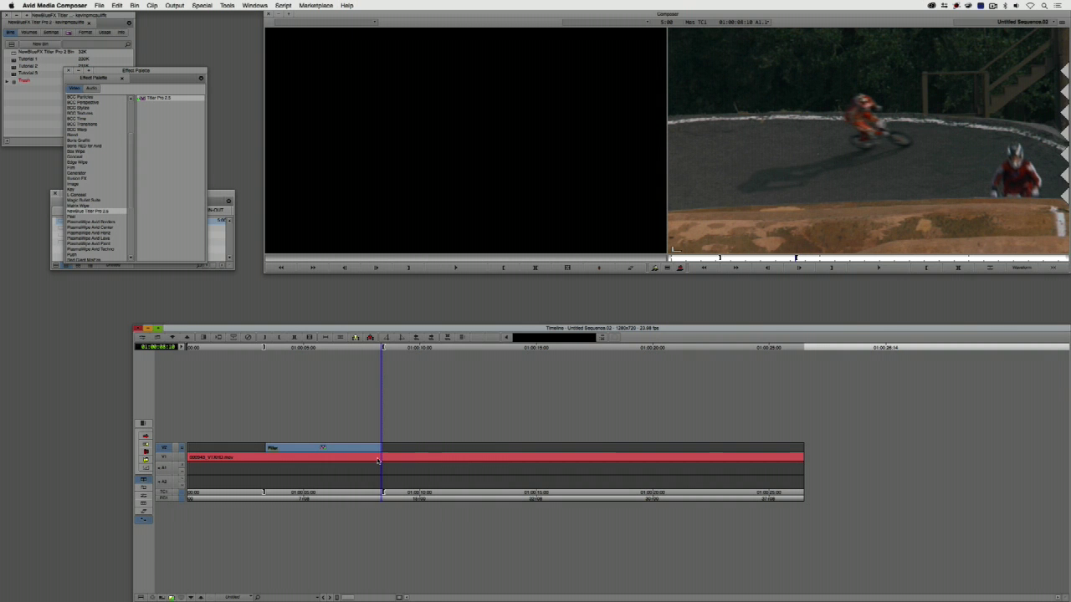
{"action": "key", "text": "l"}
{"action": "key", "text": "o"}
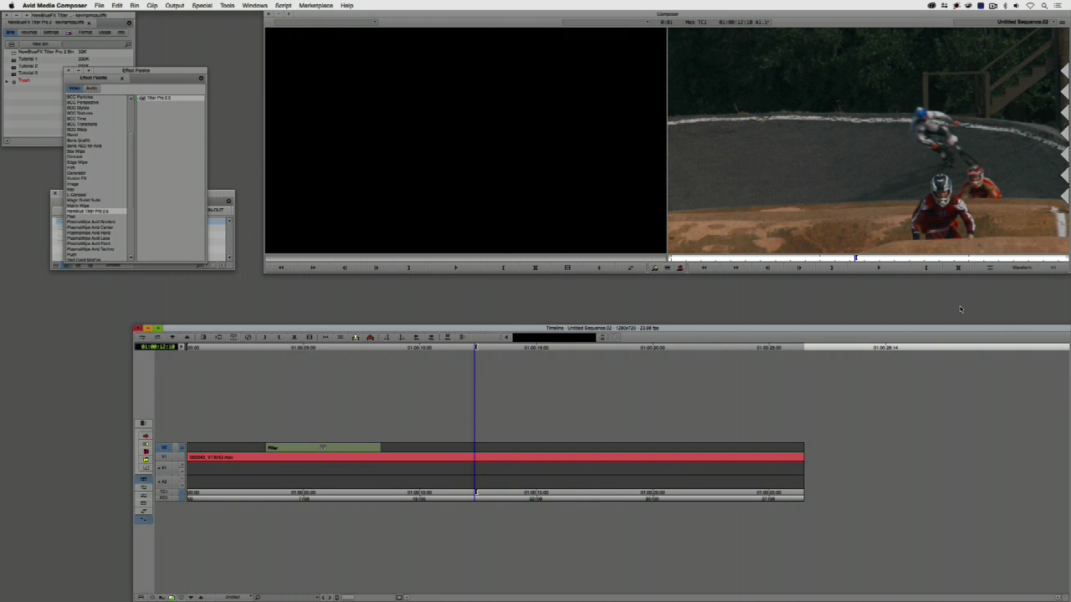
Extend the V2 title filter to the new Out mark and set an In point before the title
{"action": "left_click", "coordinate": [1053, 269]}
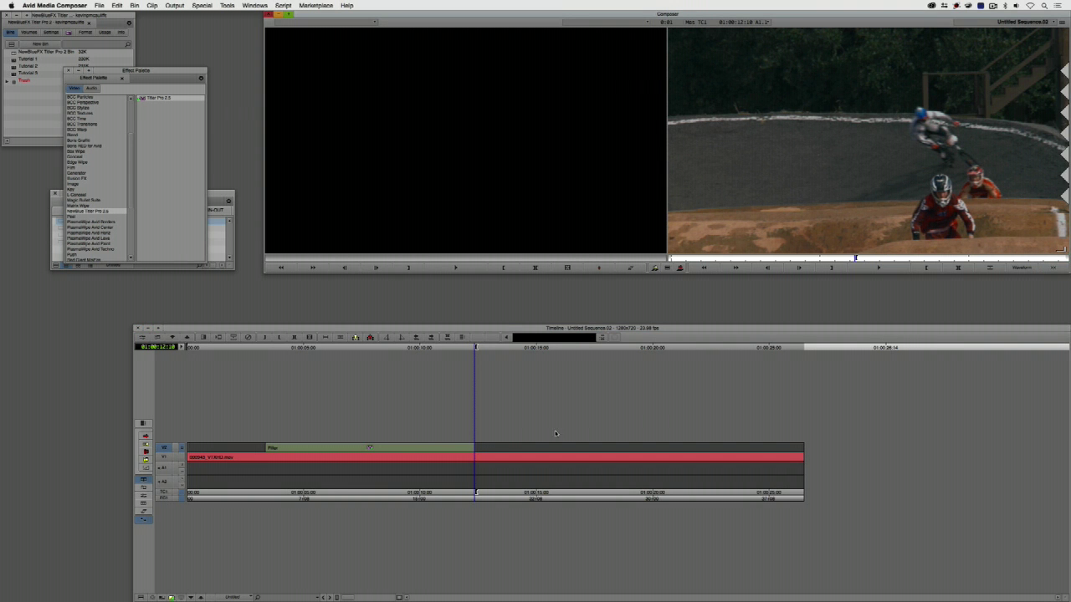
{"action": "mouse_move", "coordinate": [238, 458]}
{"action": "left_mouse_down"}
{"action": "mouse_move", "coordinate": [538, 456]}
{"action": "mouse_move", "coordinate": [253, 462]}
{"action": "left_mouse_up"}
{"action": "key", "text": "space"}
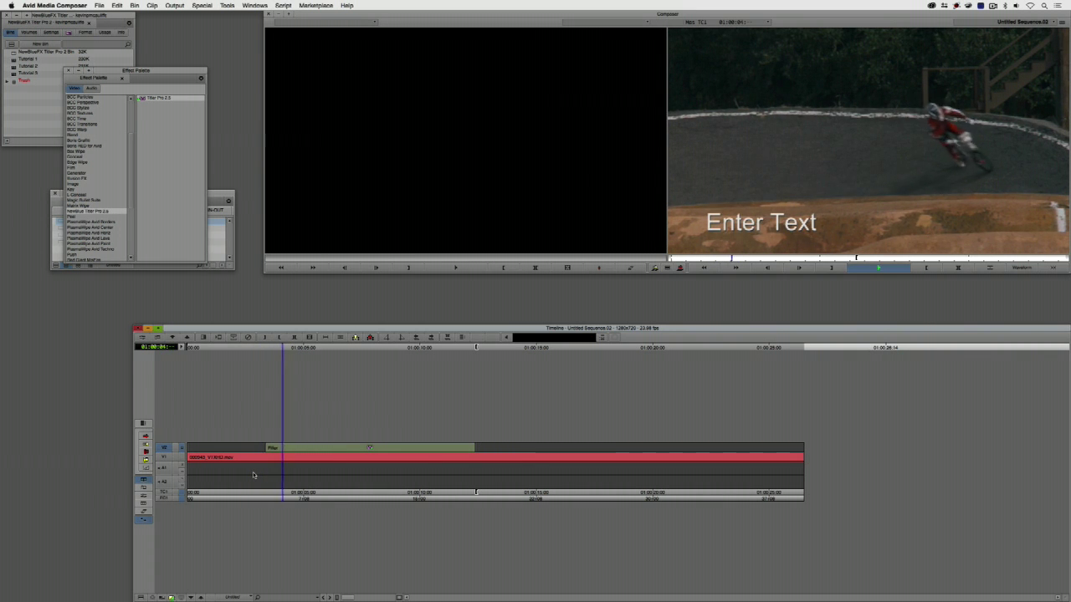
{"action": "key", "text": "space"}
{"action": "key", "text": "t"}
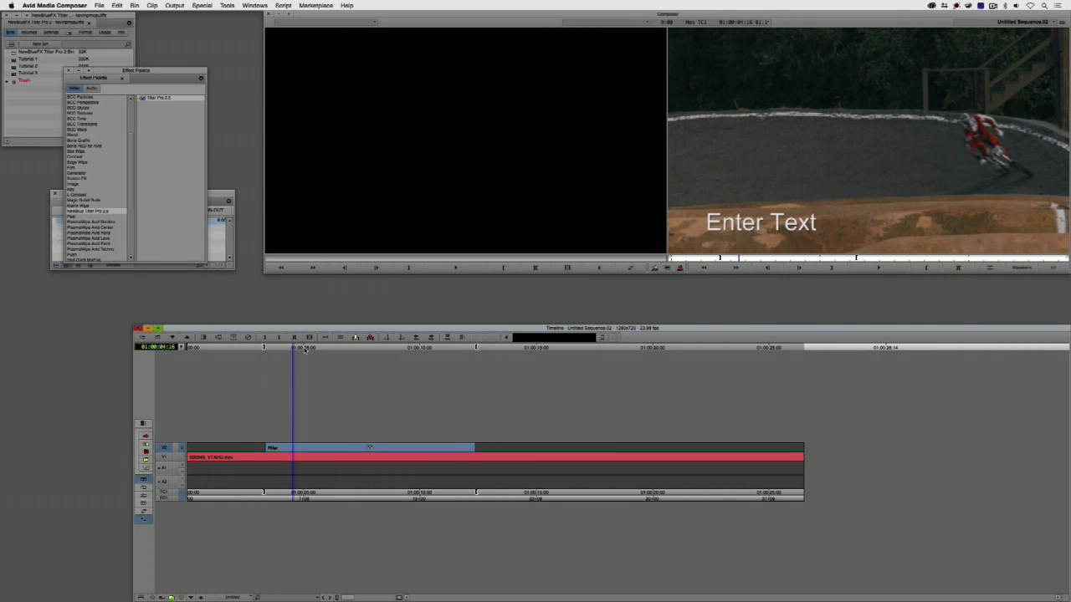
Play the sequence from the In mark to review the title over the BMX footage
{"action": "left_click", "coordinate": [259, 450]}
{"action": "key", "text": "space"}
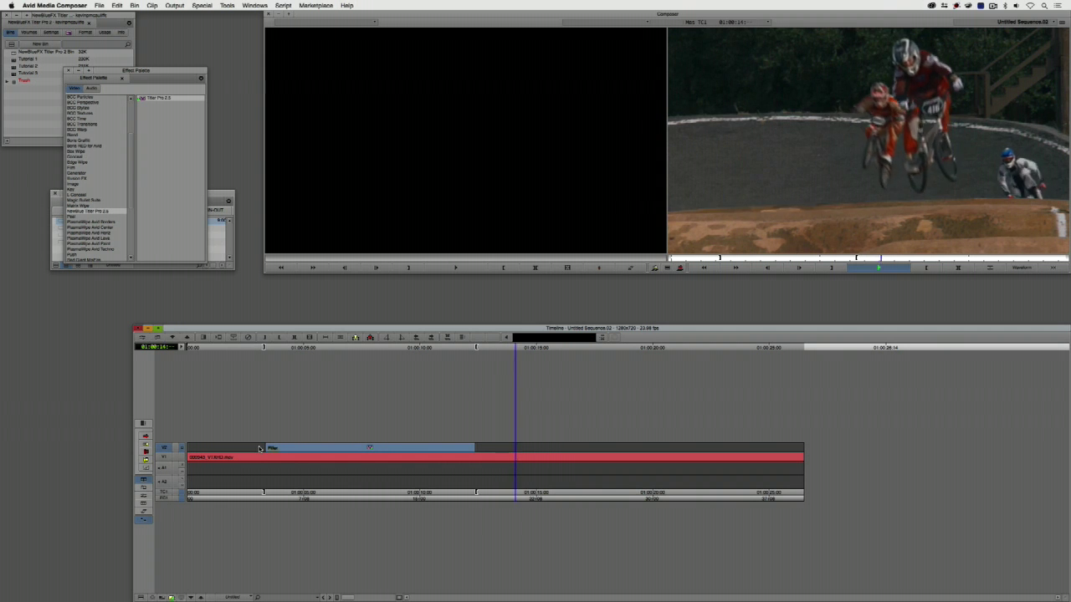
{"action": "key", "text": "space"}
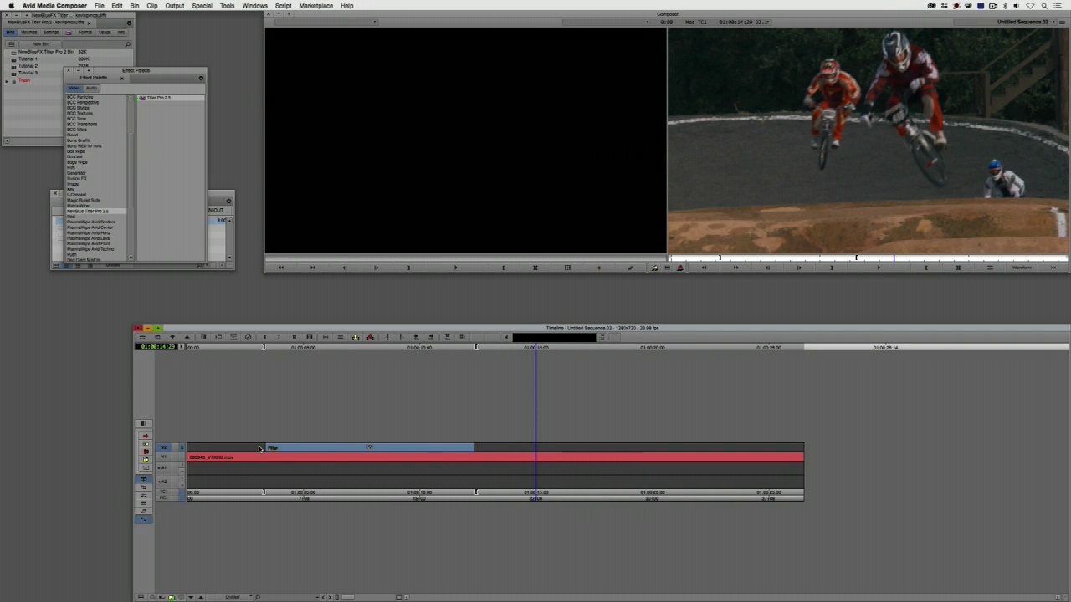